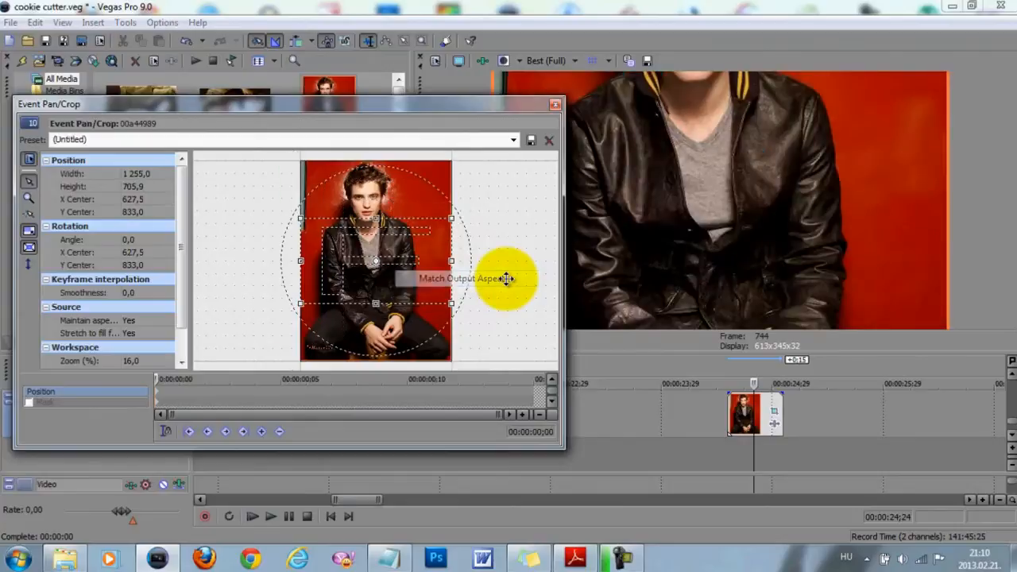
Step: Move the 00a44989 crop frame up over the head and shoulders, to a Y Center of 384,2, and close the crop settings
drag(384, 305, 382, 240)
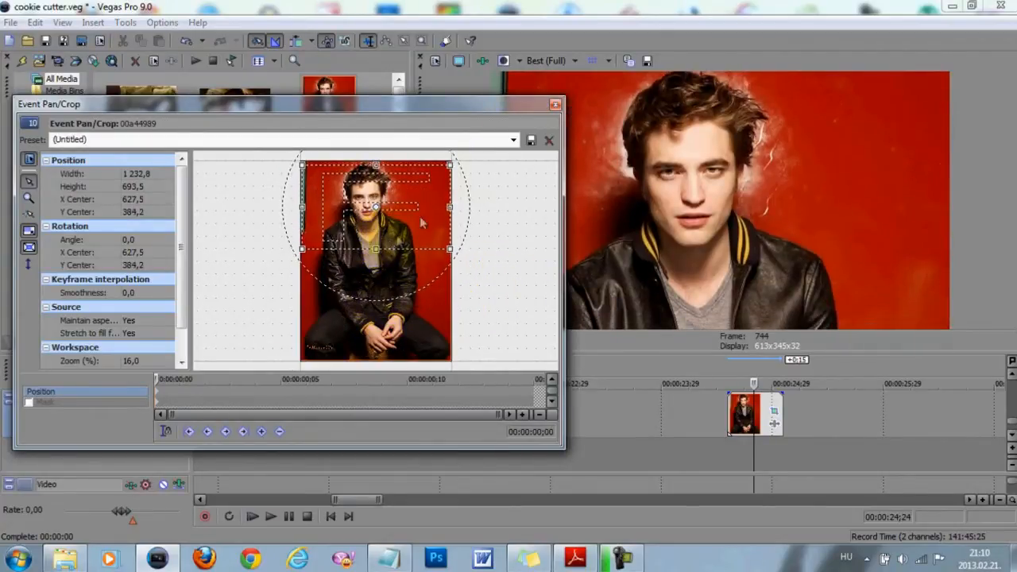
click(555, 105)
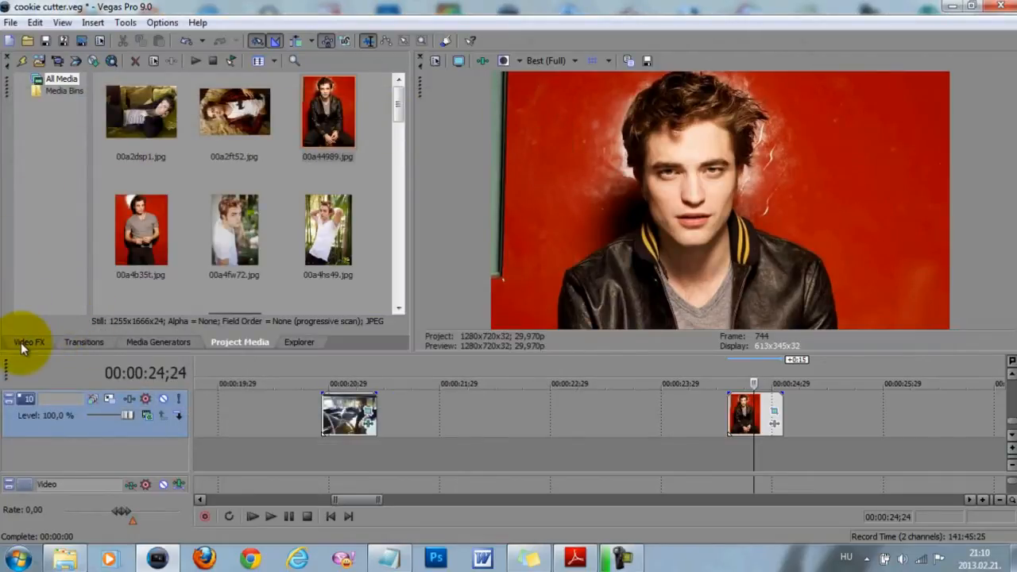
Step: Apply the Cookie Cutter effect with the Reset to None preset to the 00a44989 event and set its shape to Diamond
click(28, 343)
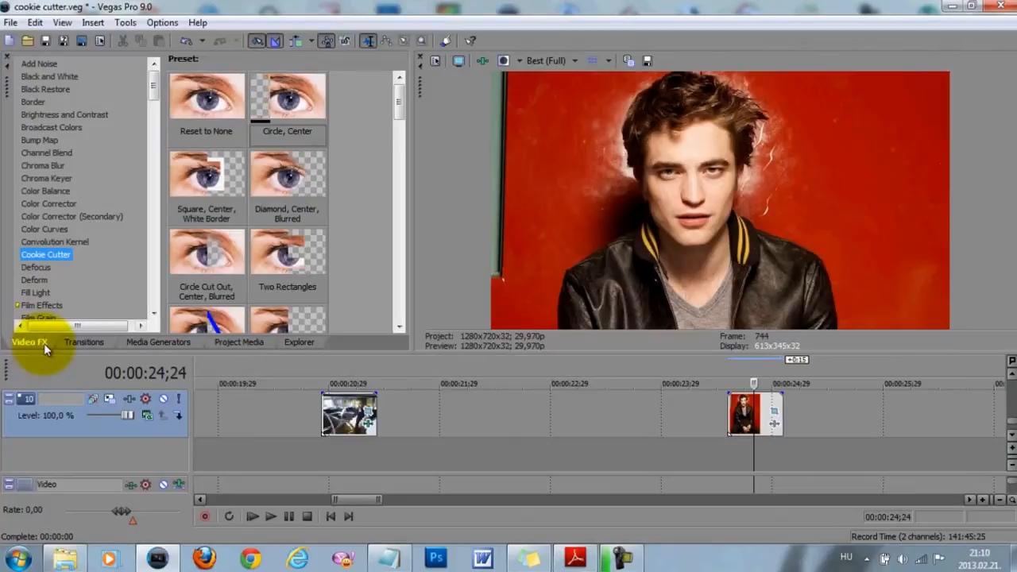
drag(200, 104, 755, 420)
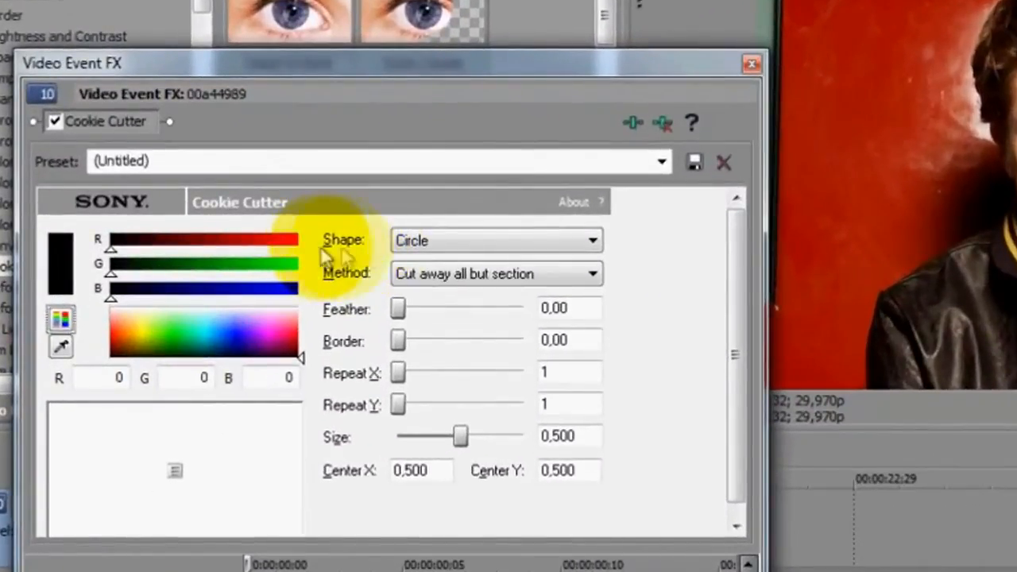
click(482, 245)
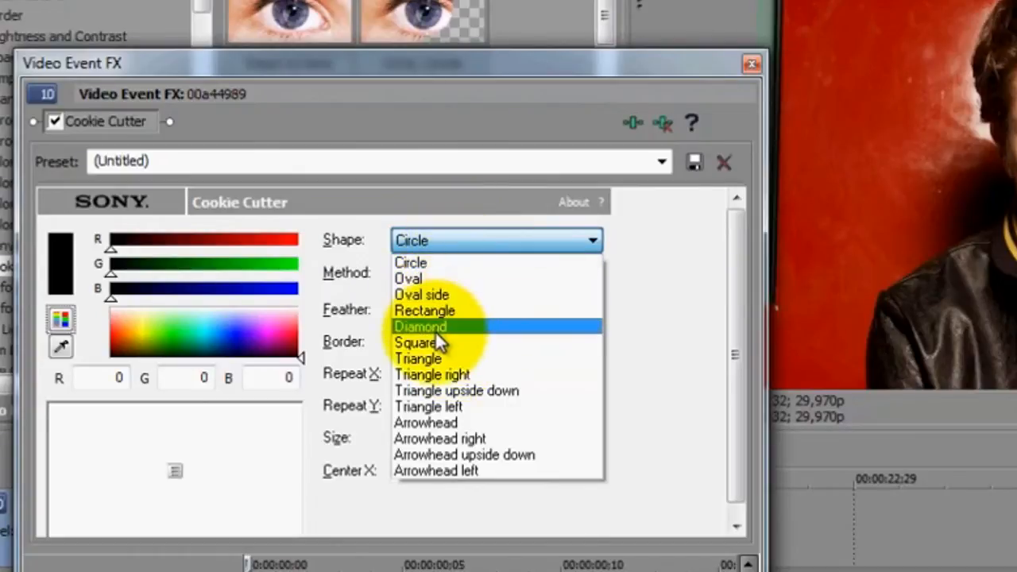
click(434, 328)
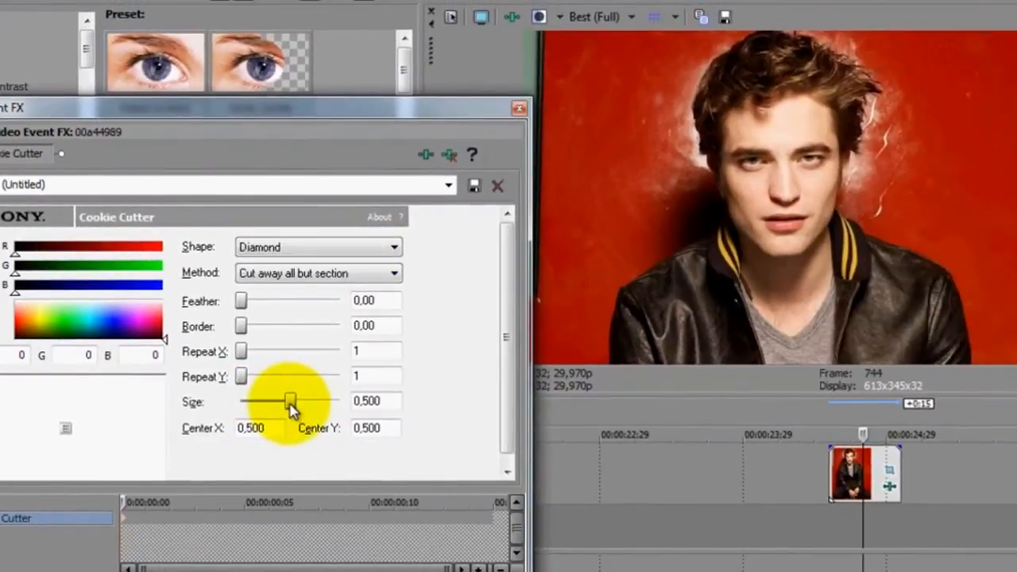
Step: Reduce the diamond's size to 0,160 and give it a white border of 0,01
drag(290, 407, 259, 407)
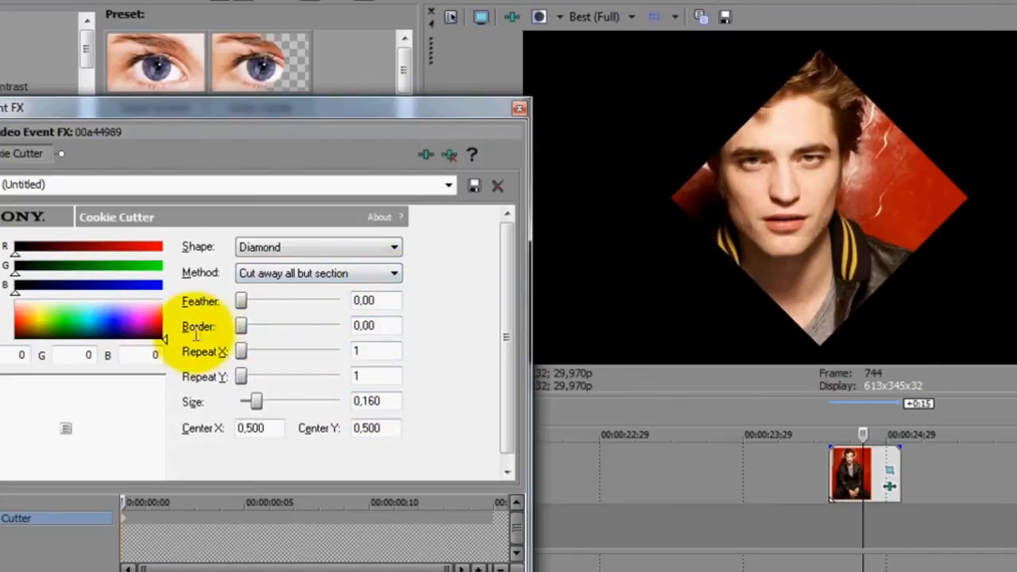
drag(369, 326, 407, 325)
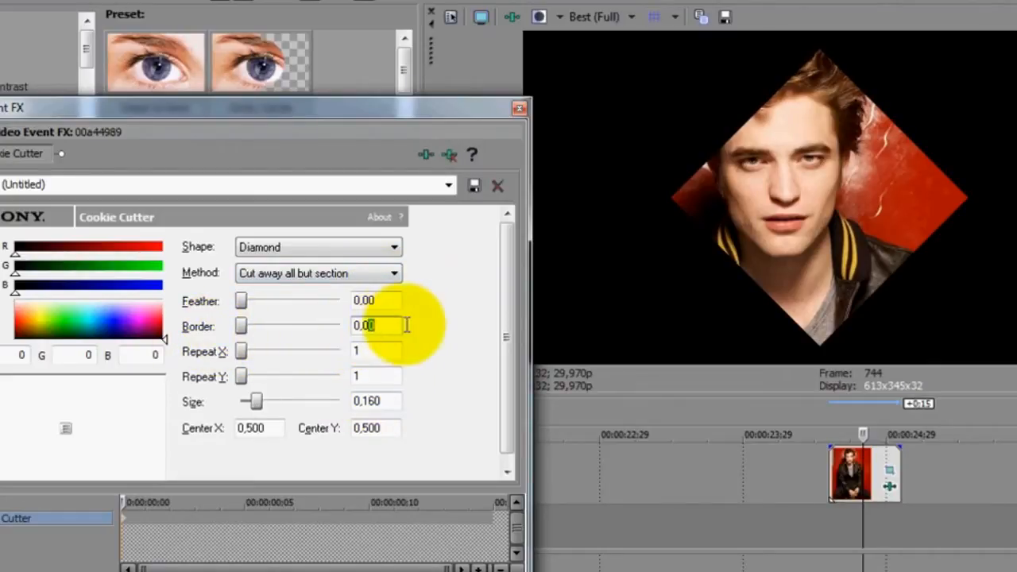
text(1)
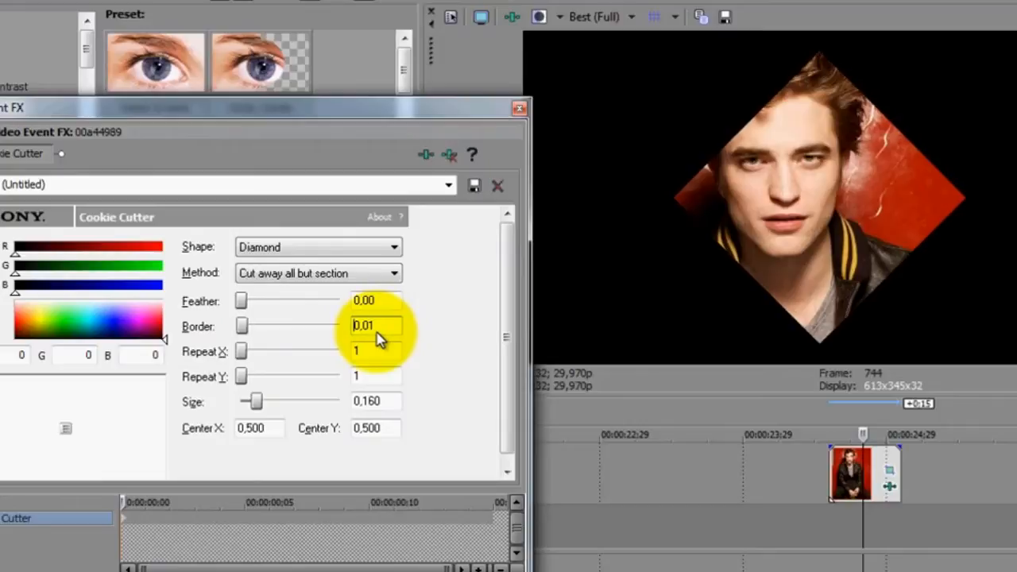
drag(149, 326, 141, 290)
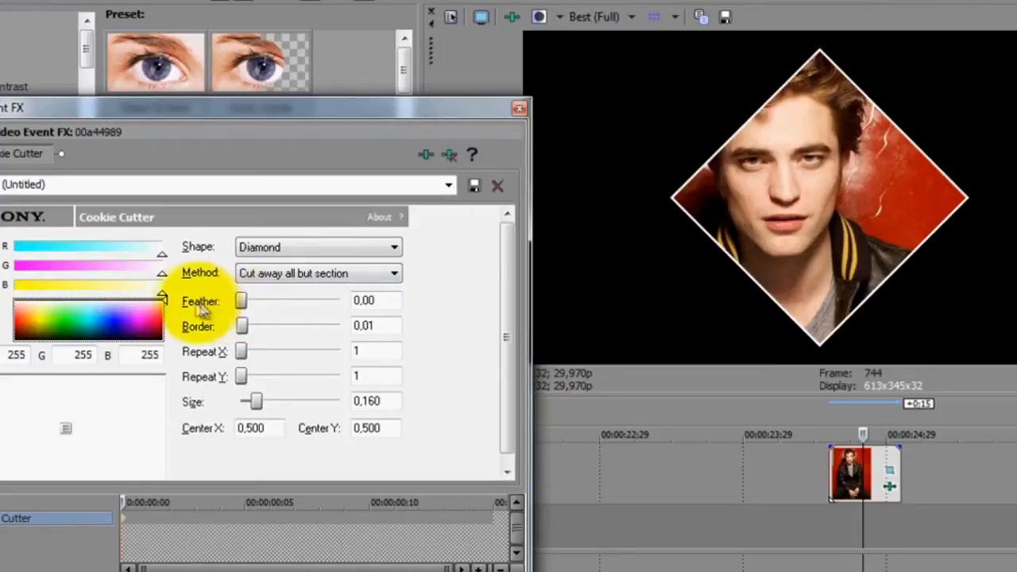
Step: Try a feather of about 1,06 on the diamond and reset it to 0,00
drag(241, 304, 293, 307)
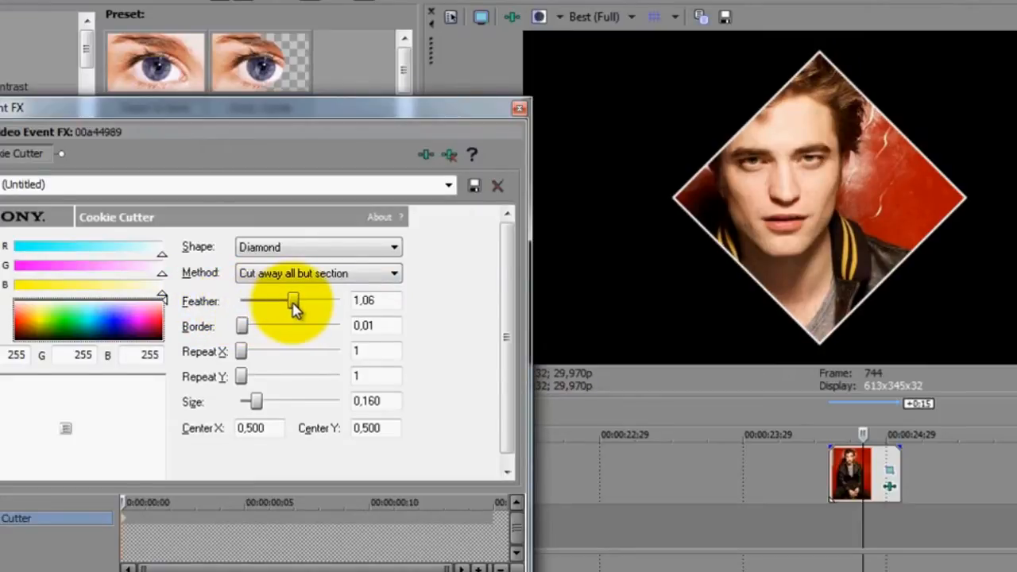
drag(292, 307, 193, 305)
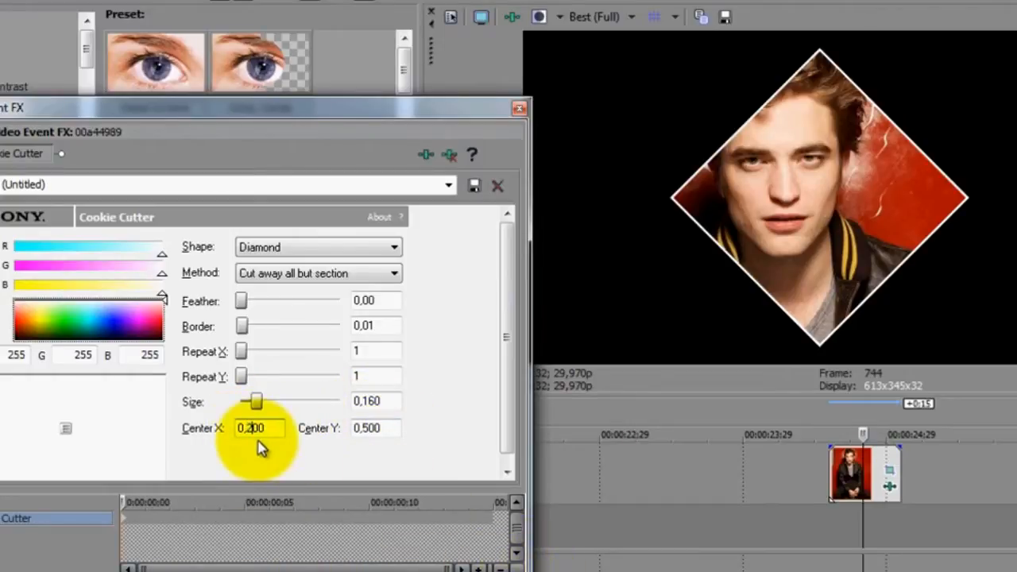
Step: Try a Center X of 0,200 for the diamond, return it to 0,500, and try a Center Y of 0,200
key(Return)
drag(454, 107, 412, 109)
drag(200, 430, 207, 429)
text(5)
key(Return)
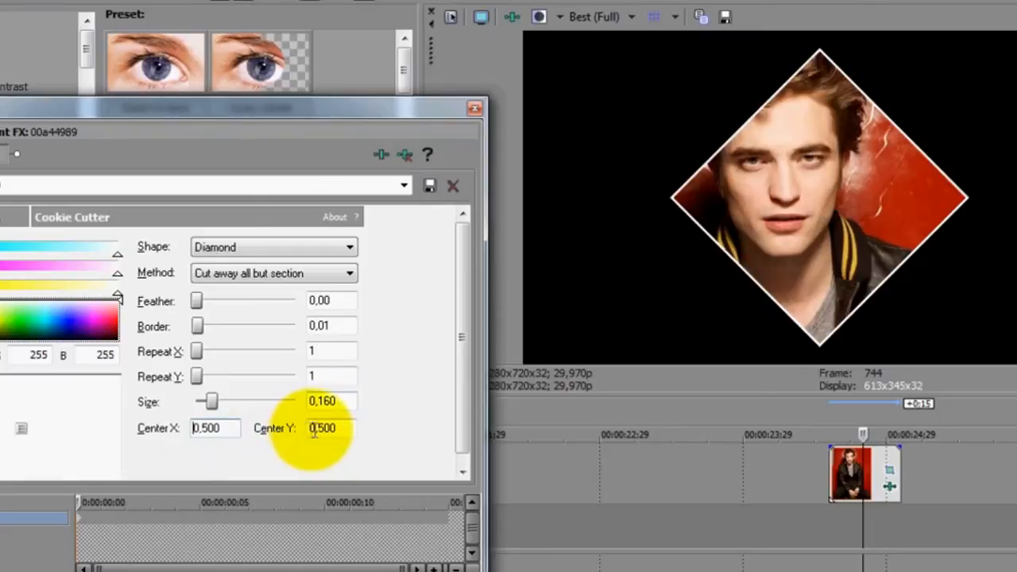
text(2)
key(Return)
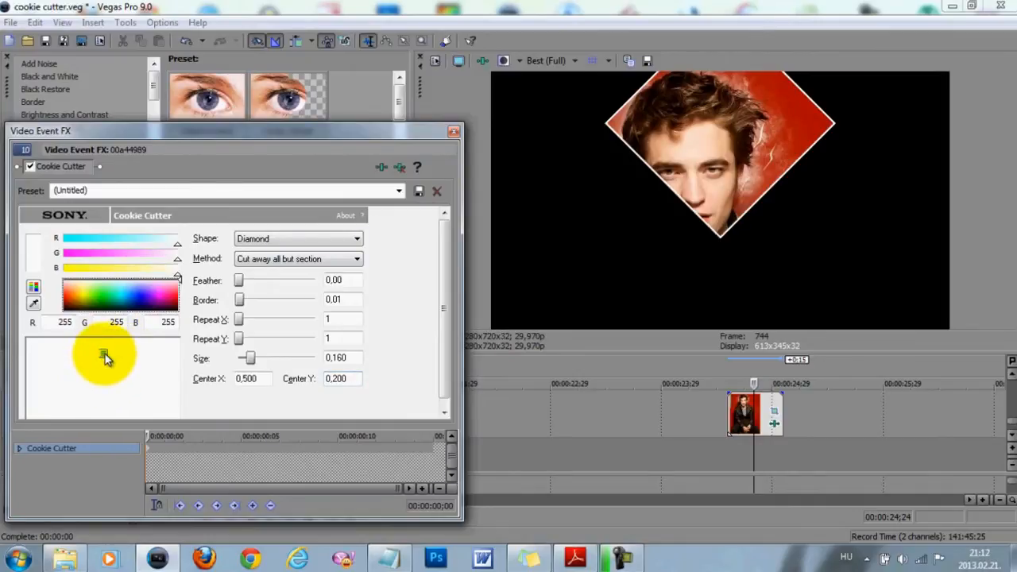
Step: Reposition the diamond toward the left of the frame, at about Center X 0,276 and Center Y 0,504
drag(105, 354, 111, 364)
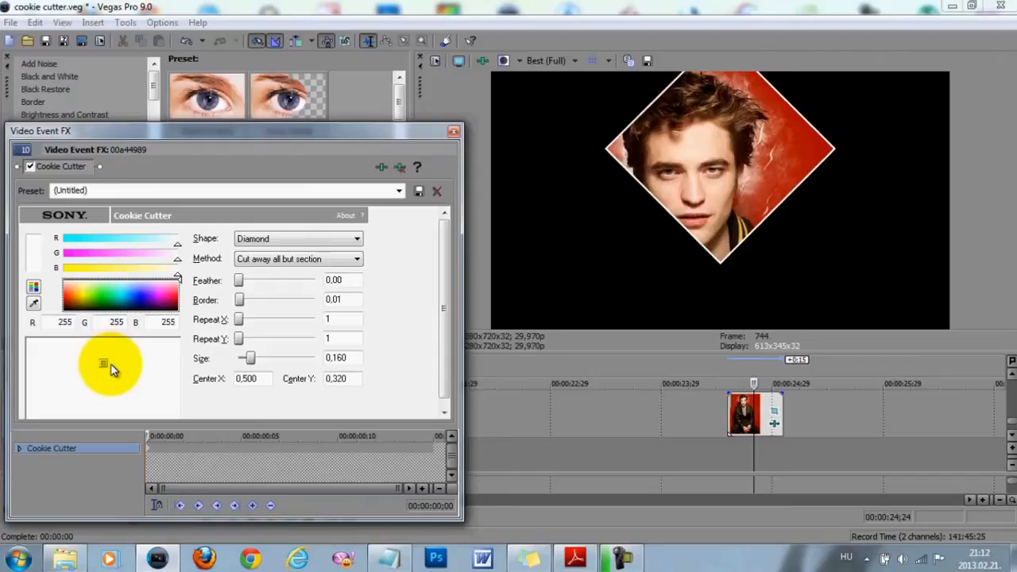
key(Down)
key(Down)
key(Down)
key(Down)
key(Down)
key(Down)
key(Down)
key(Down)
key(Down)
key(Down)
key(Down)
key(Down)
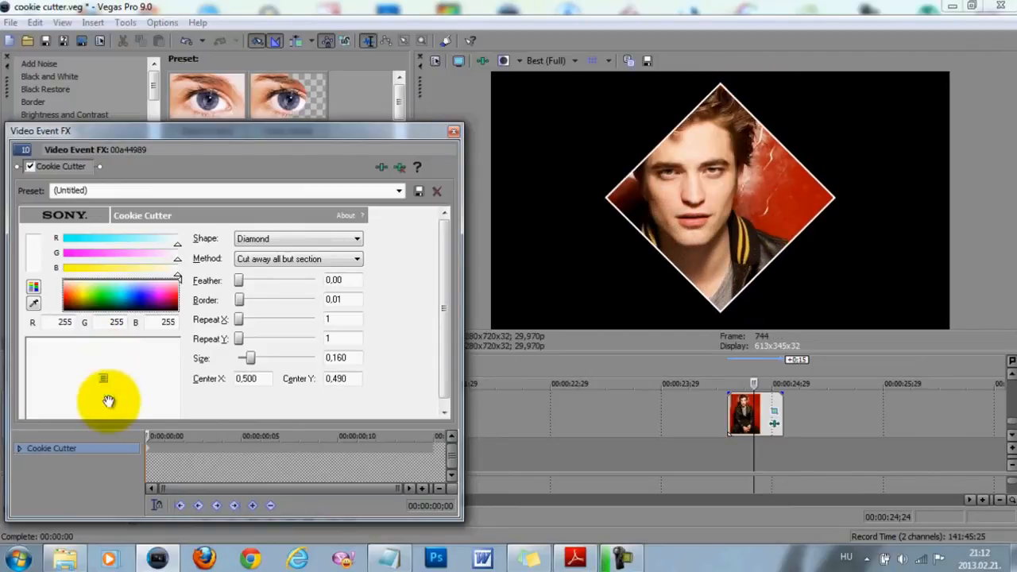
drag(103, 379, 71, 380)
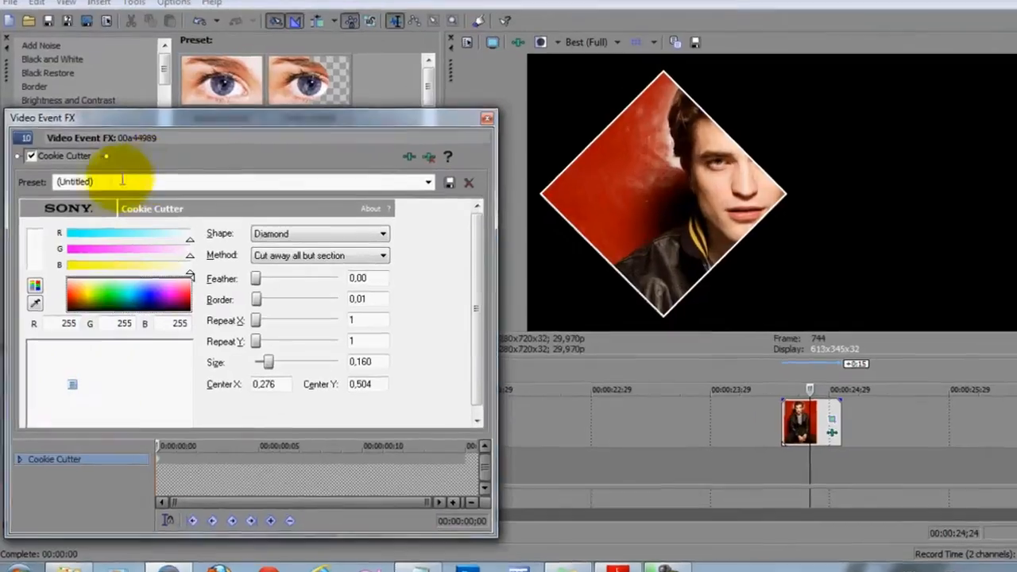
Step: Save the Cookie Cutter settings as a preset named white-diamond, close the effect settings, and find the preset in the list
click(94, 191)
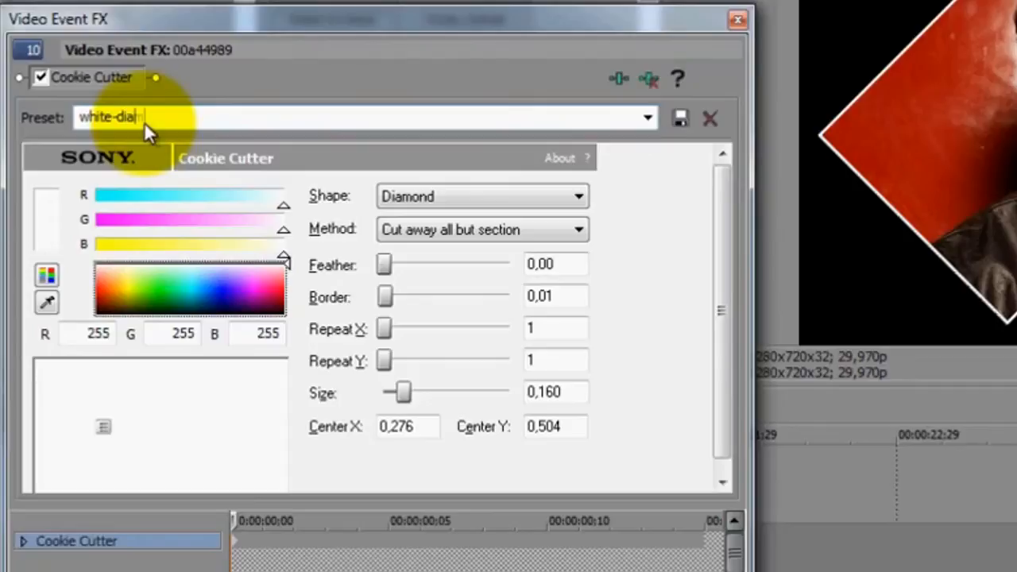
click(677, 119)
click(737, 20)
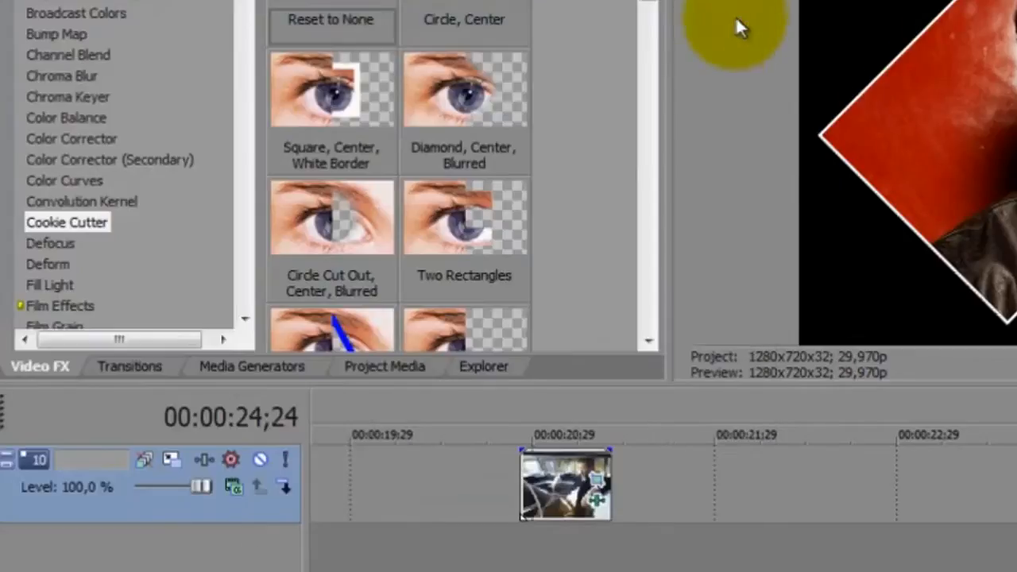
drag(647, 12, 646, 294)
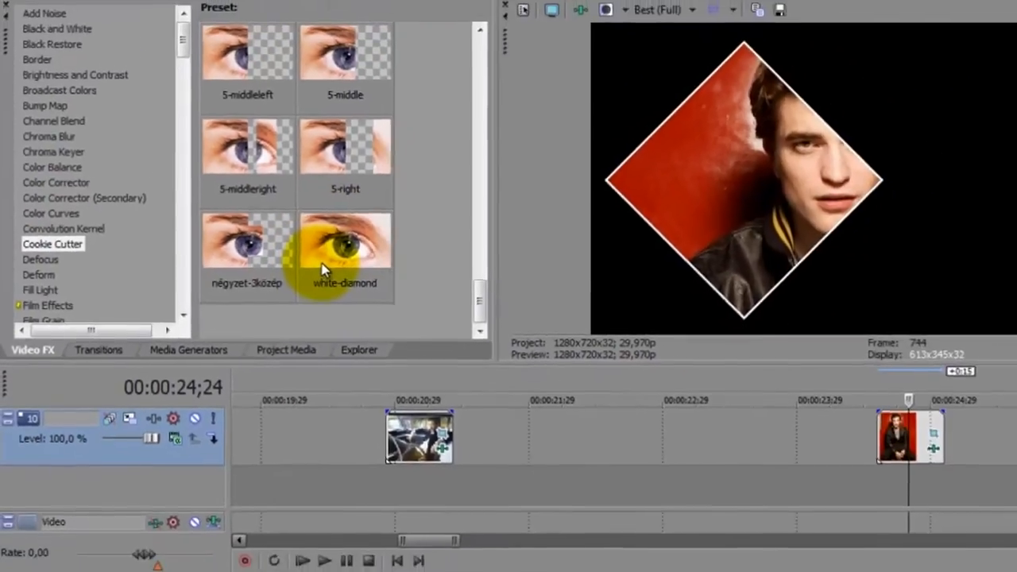
Step: Add a second copy of 00a44989.jpg to the timeline after the existing event and place the cursor on it
click(786, 411)
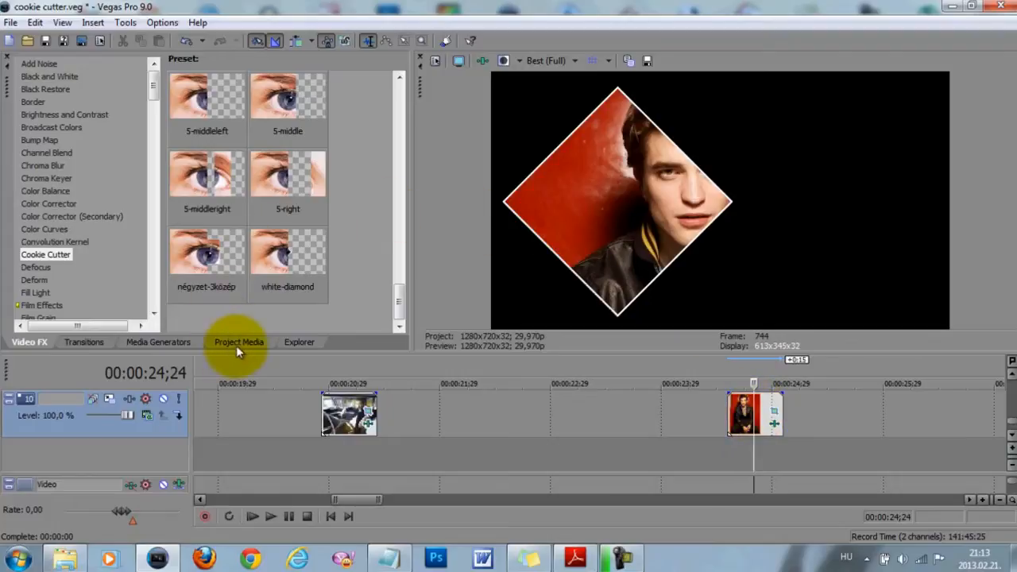
drag(290, 251, 259, 261)
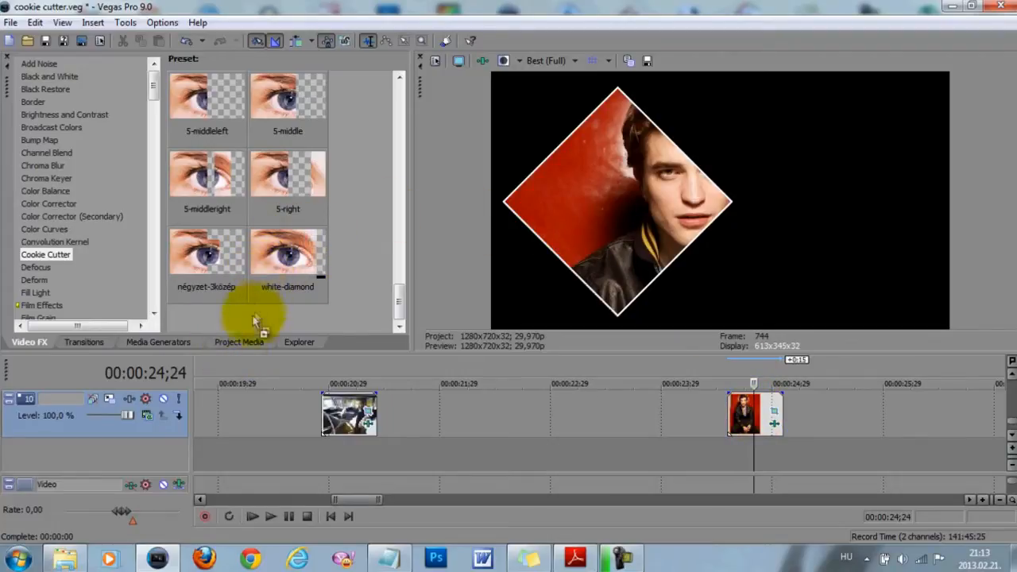
click(234, 344)
drag(789, 389, 831, 415)
click(834, 413)
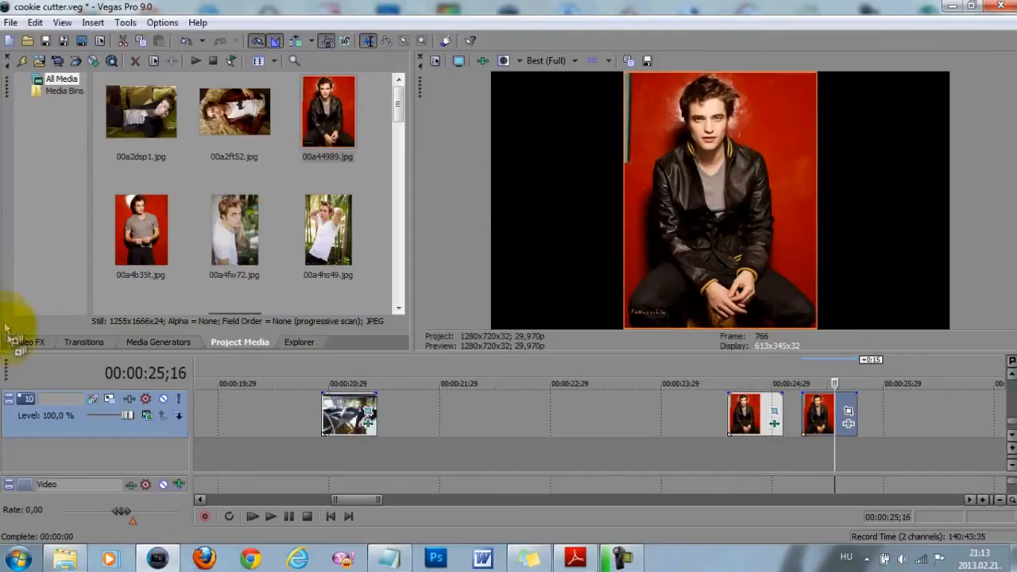
Step: Apply the white-diamond Cookie Cutter preset to the new picture event and move its centre to about X 0,024, Y 0,522
click(25, 340)
drag(287, 255, 818, 416)
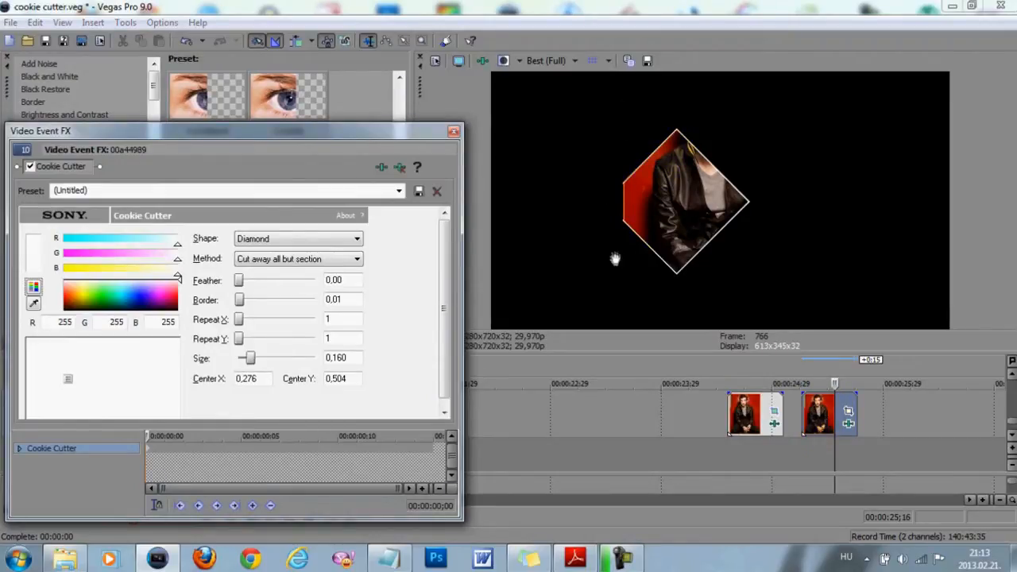
drag(72, 385, 29, 380)
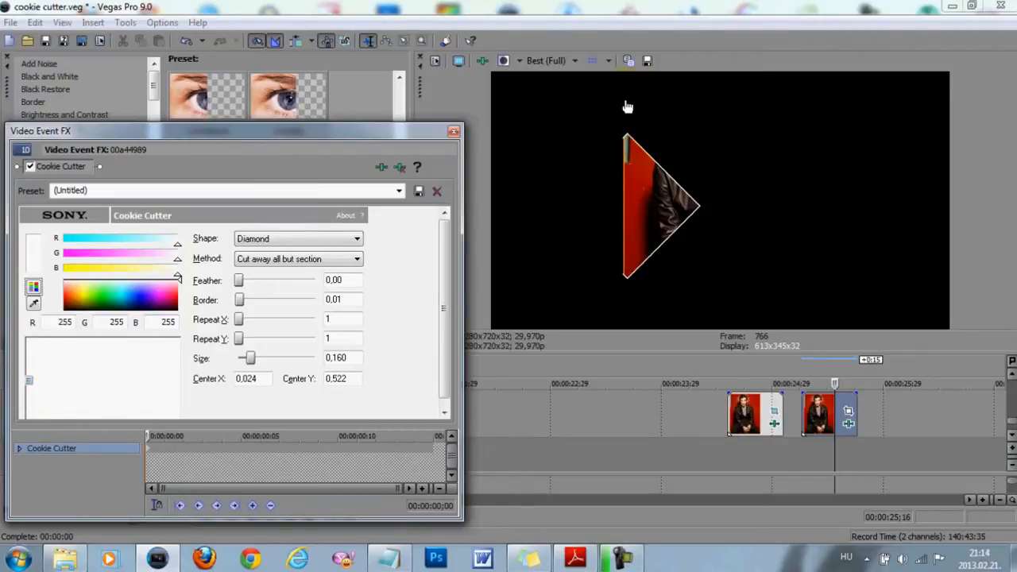
Step: Match the new event's crop to the output aspect and move its diamond toward the right side of the frame
click(847, 412)
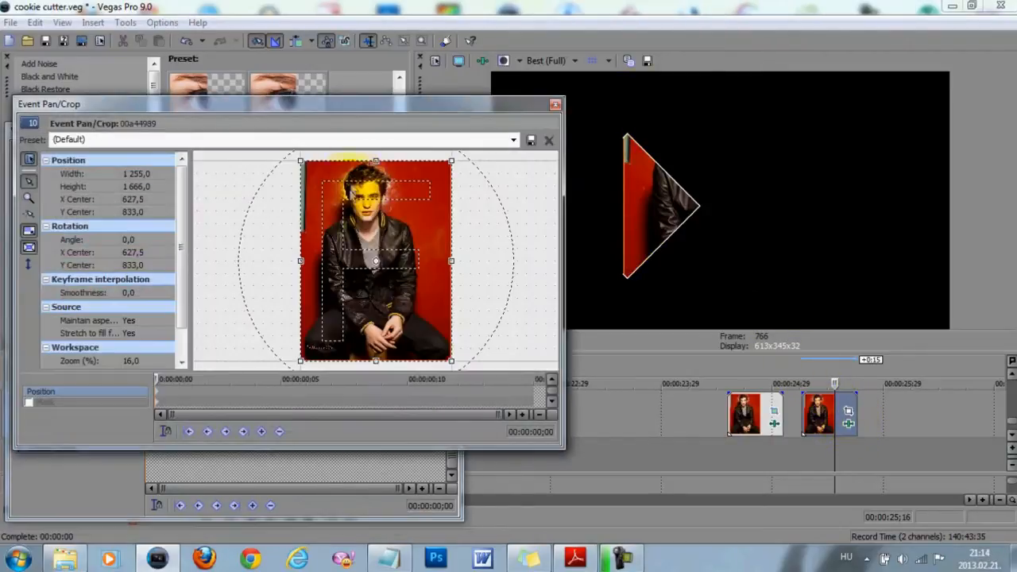
right_click(374, 188)
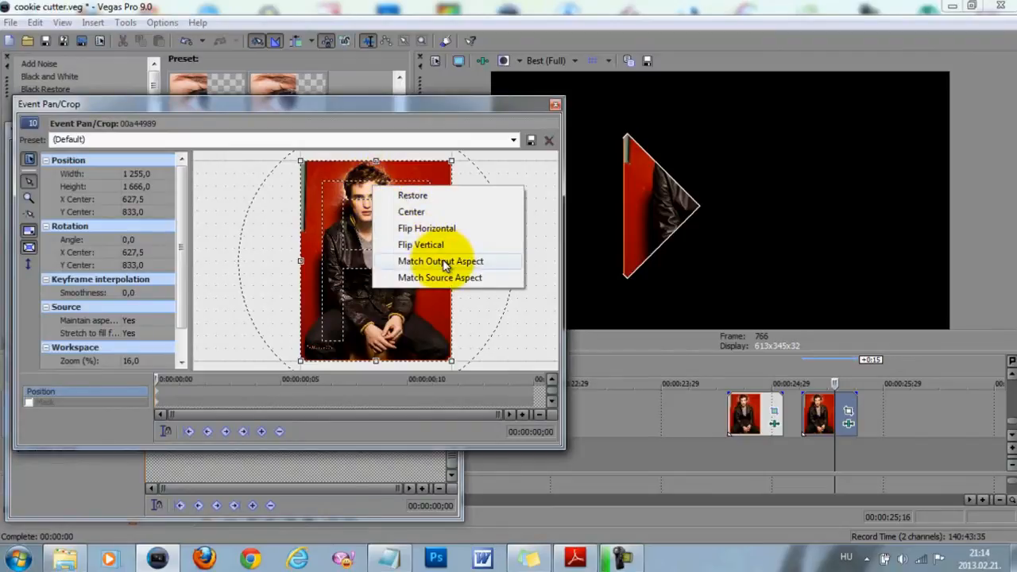
click(441, 261)
click(554, 104)
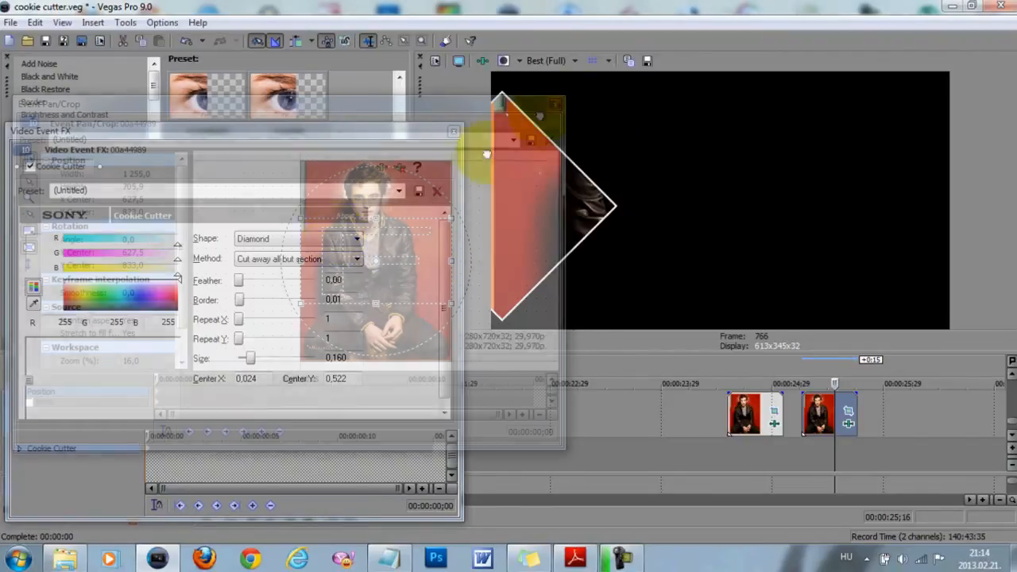
drag(31, 385, 154, 397)
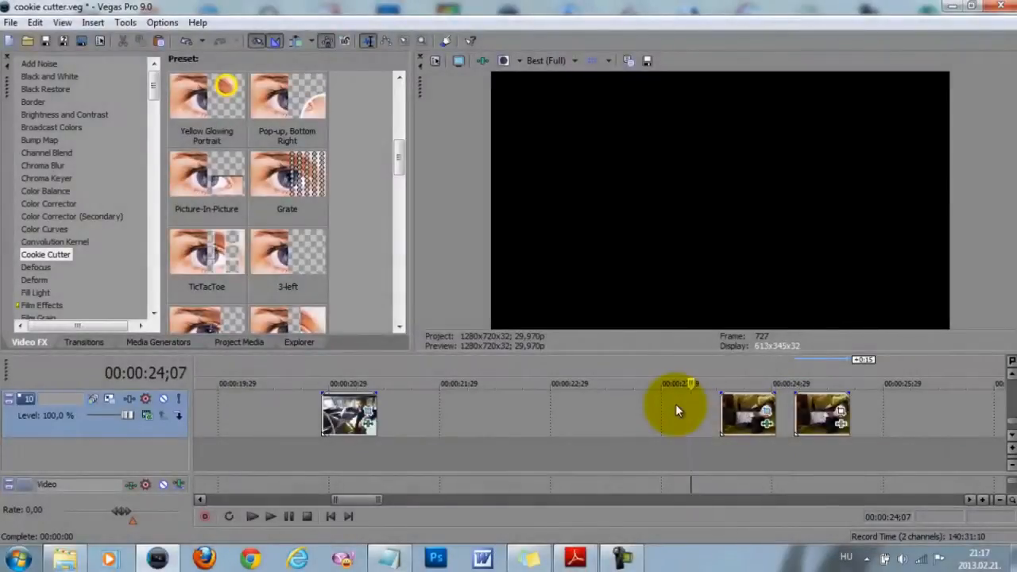
Step: Turn on the preview's grid overlay and view the first 00a2dsp1 event
click(591, 60)
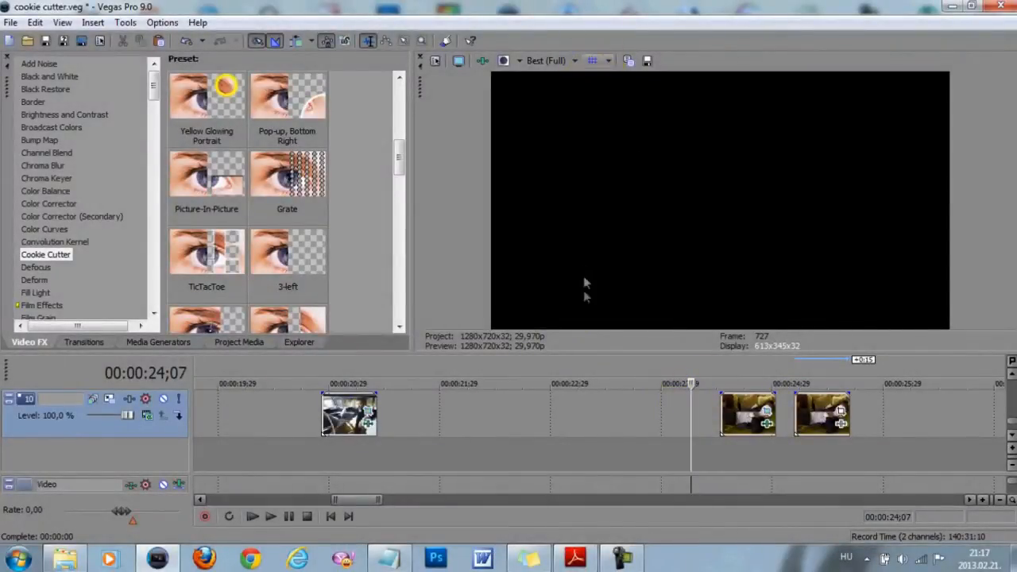
click(750, 420)
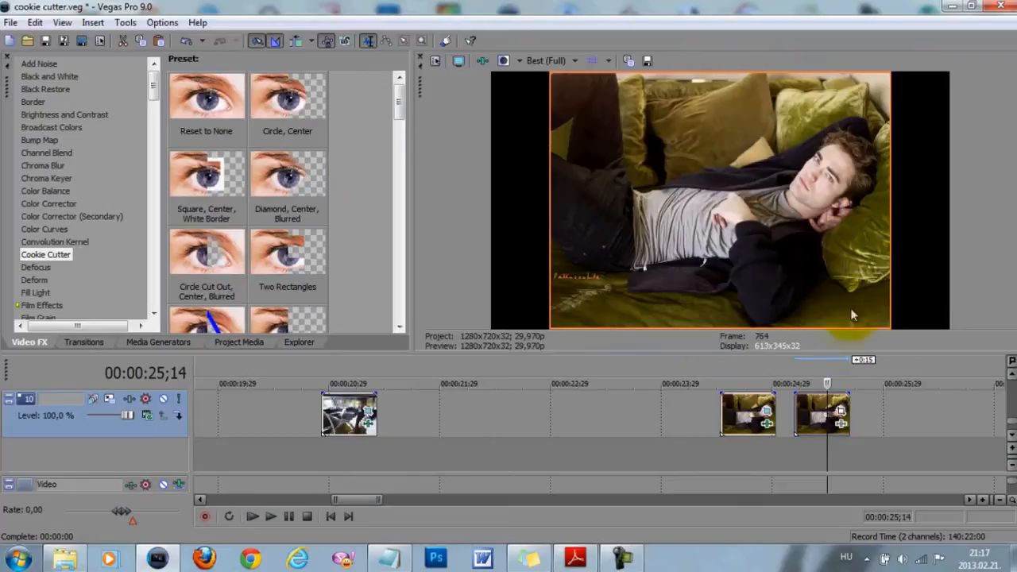
Step: Match the second 00a2dsp1 event's crop to the output aspect and close the crop settings
click(841, 412)
right_click(396, 210)
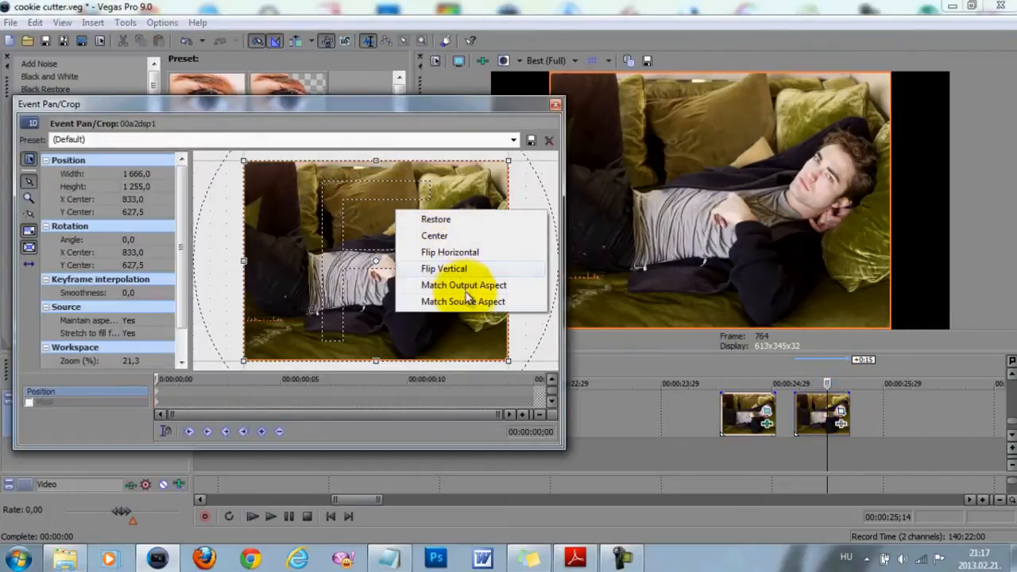
click(470, 285)
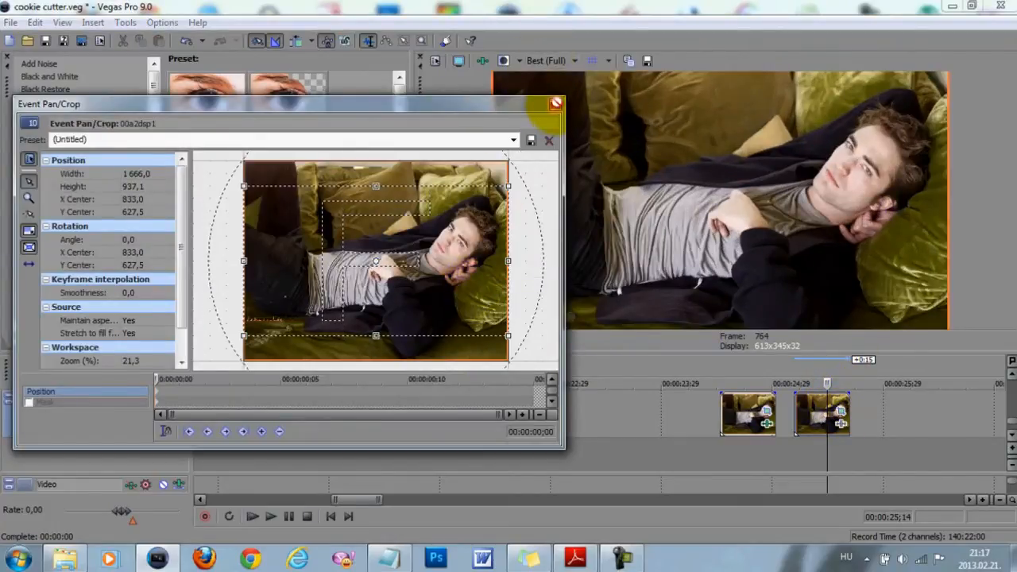
click(555, 104)
Step: Add the Cookie Cutter effect to the second 00a2dsp1 event as a Square of size 0,200 with a white 0,01 border
drag(210, 110, 818, 421)
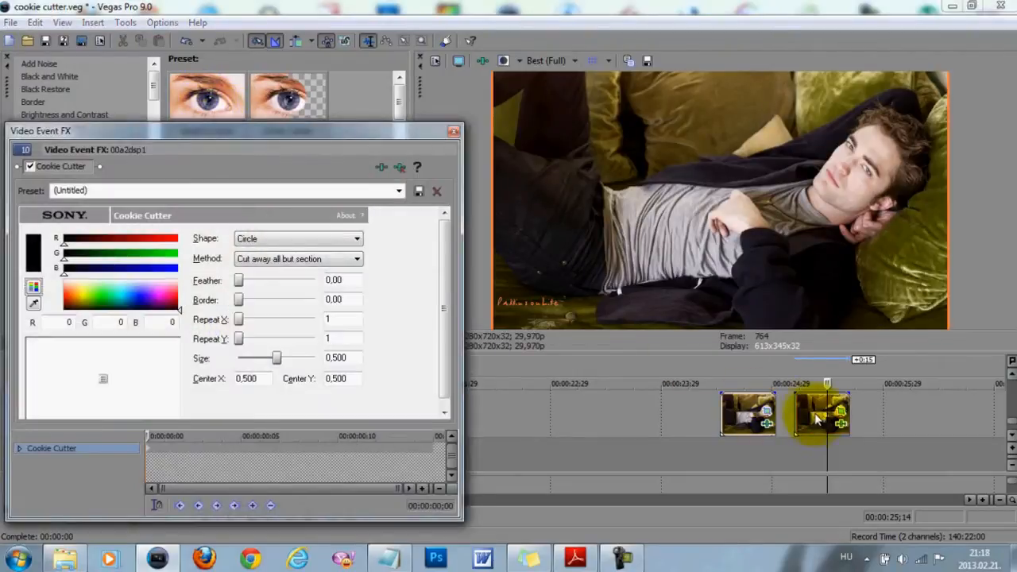
click(351, 240)
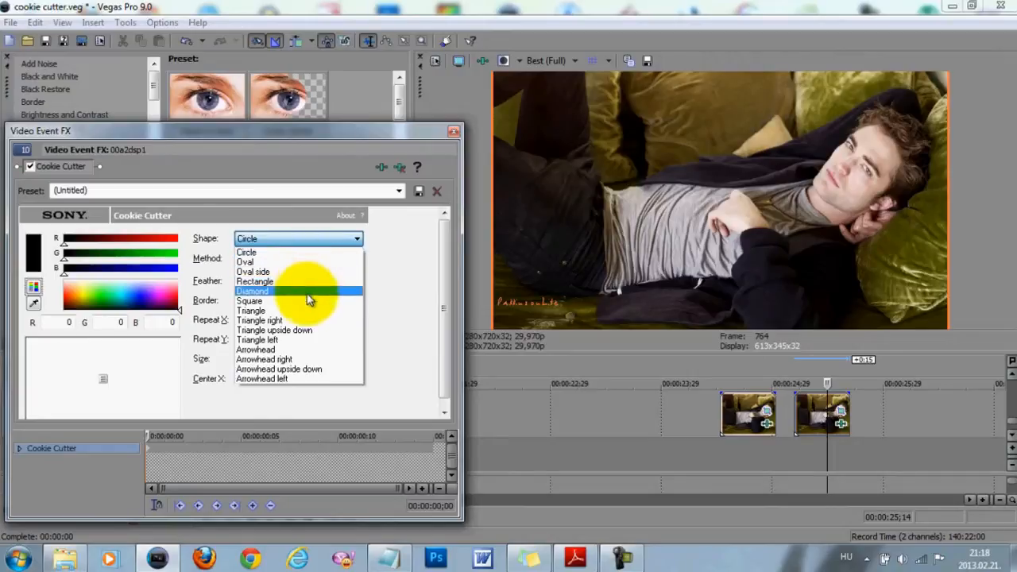
click(263, 303)
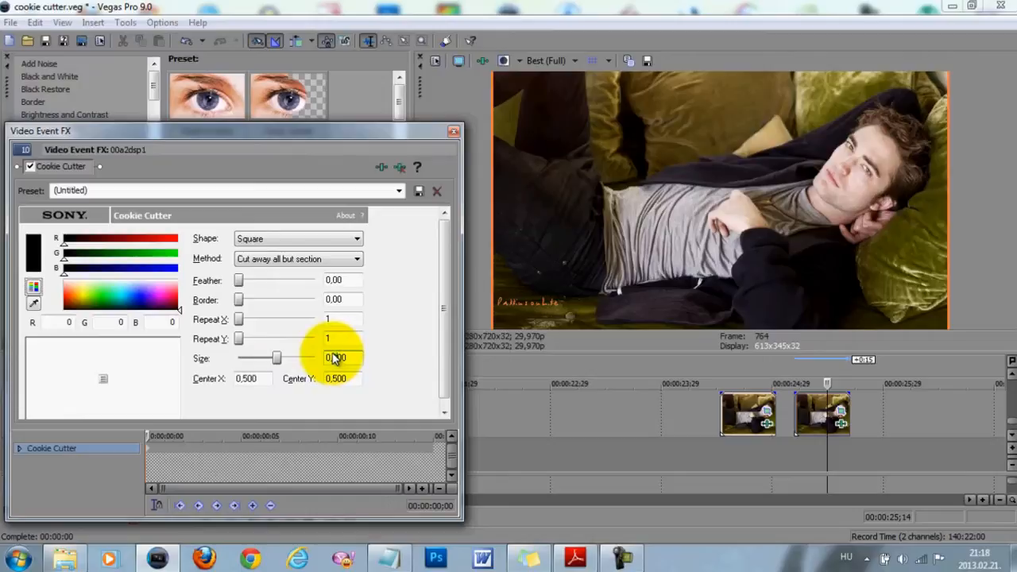
key(Return)
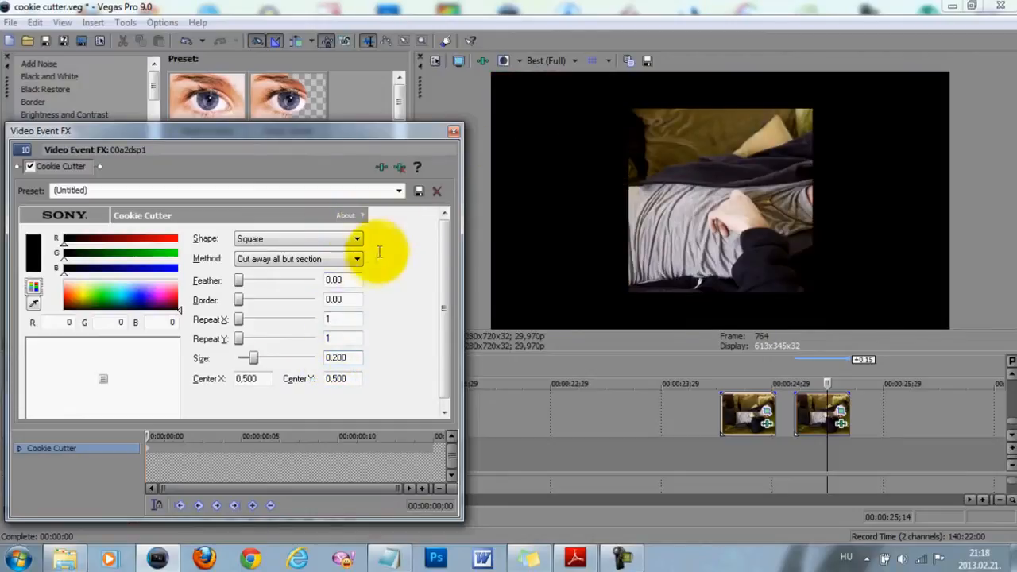
drag(338, 301, 356, 301)
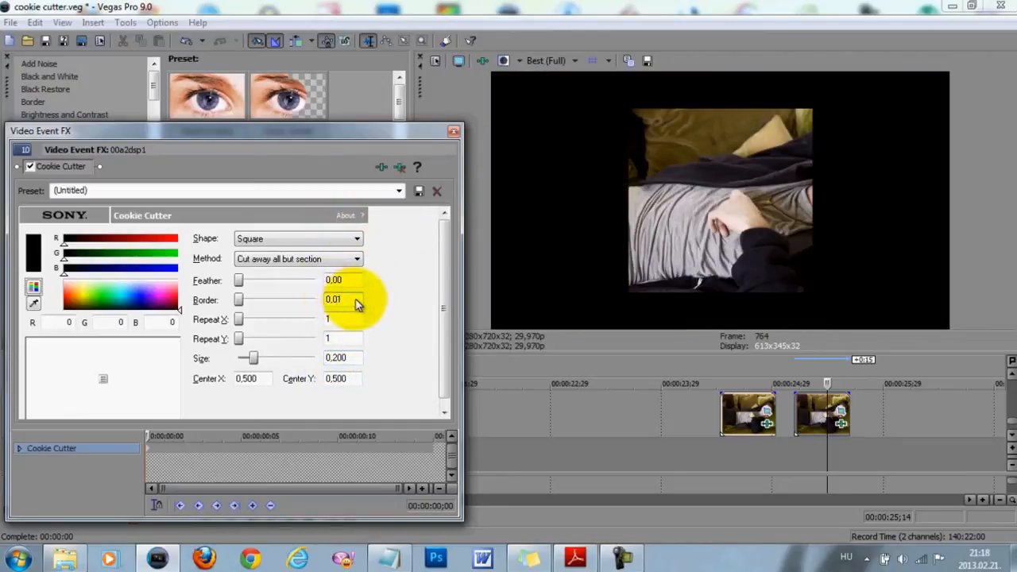
drag(122, 285, 128, 259)
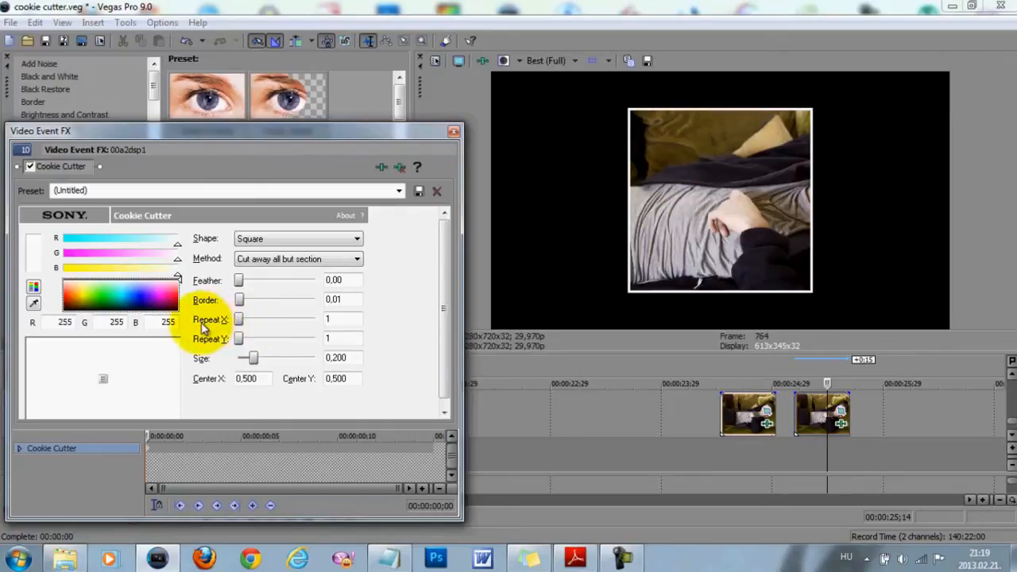
Step: Try the square's Repeat X at 10, restore it to 1, and raise Repeat Y to 10
drag(241, 321, 361, 319)
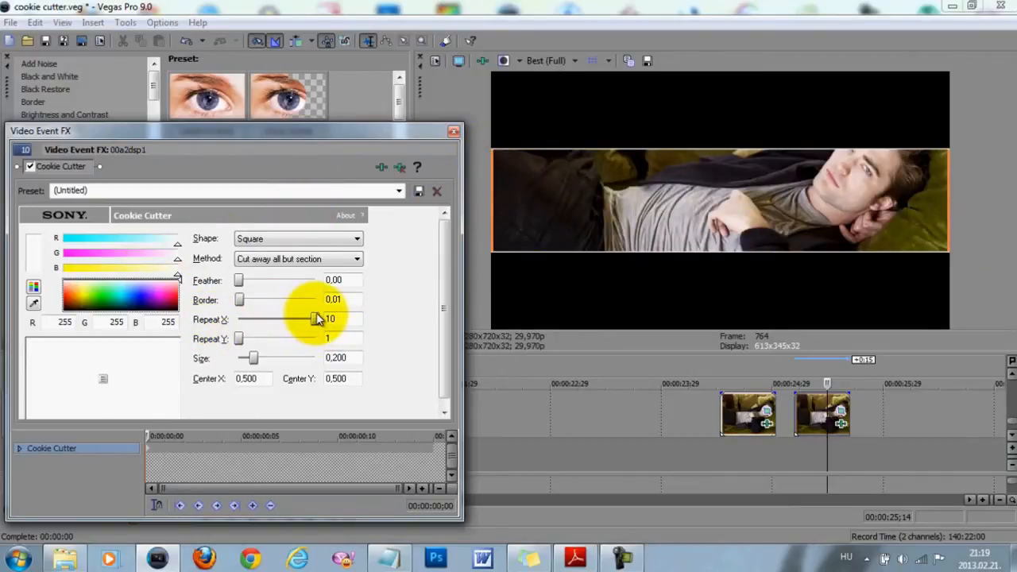
drag(315, 318, 170, 319)
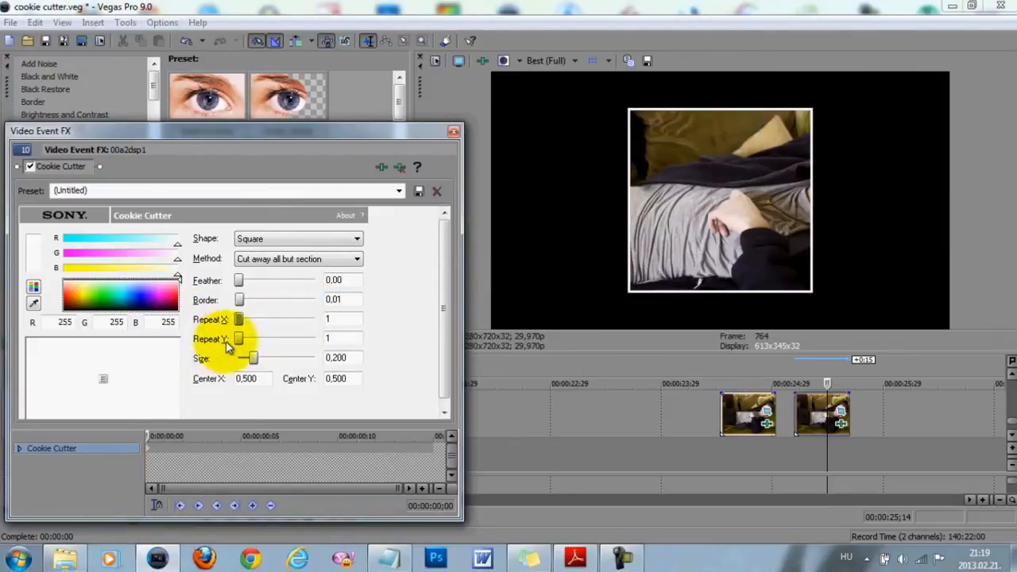
drag(238, 338, 387, 347)
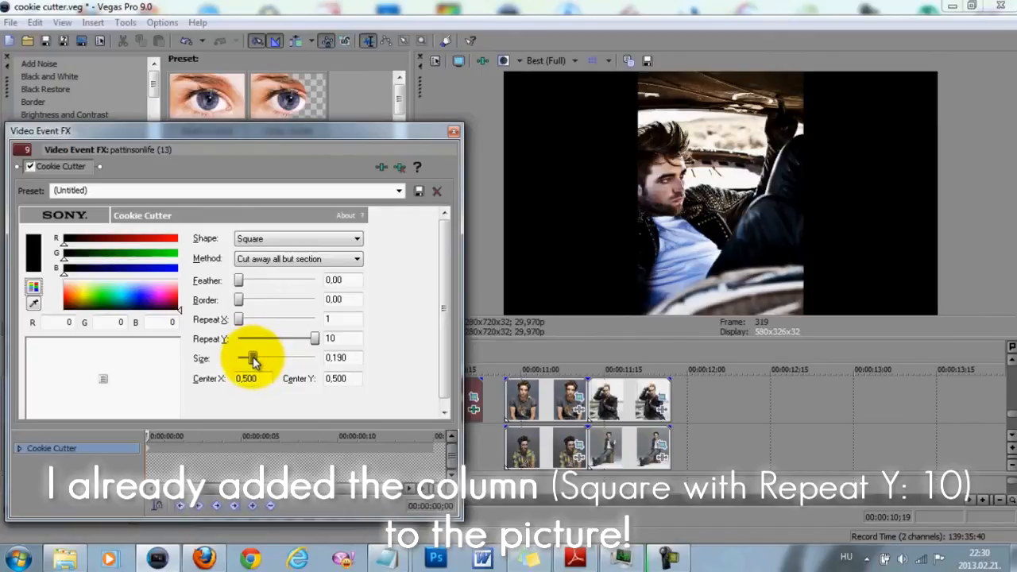
Step: Increase the Cookie Cutter size on the pattinsonlife (13) event to 0,500 to cover the full picture width
drag(254, 362, 275, 359)
click(352, 358)
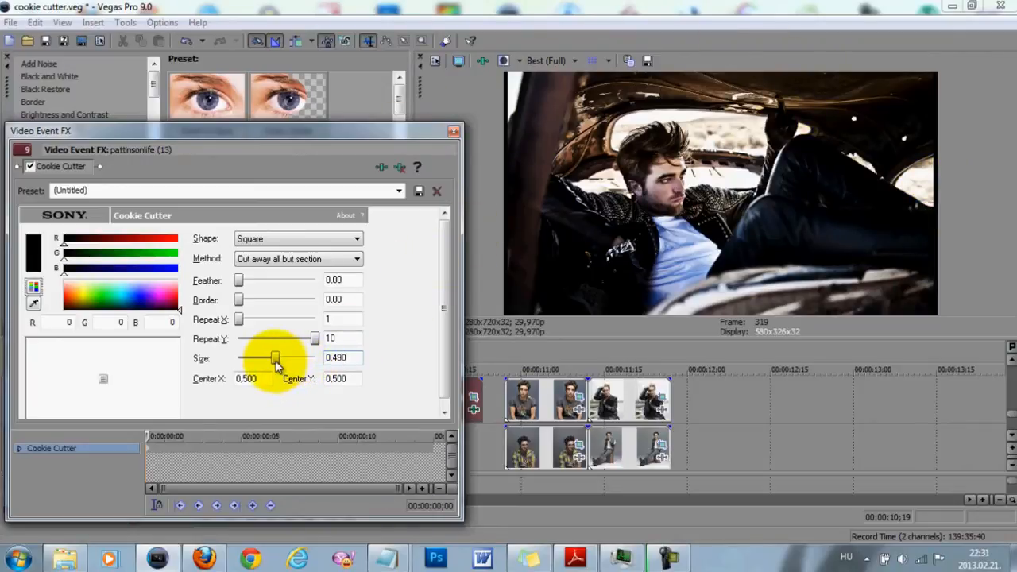
drag(276, 363, 278, 360)
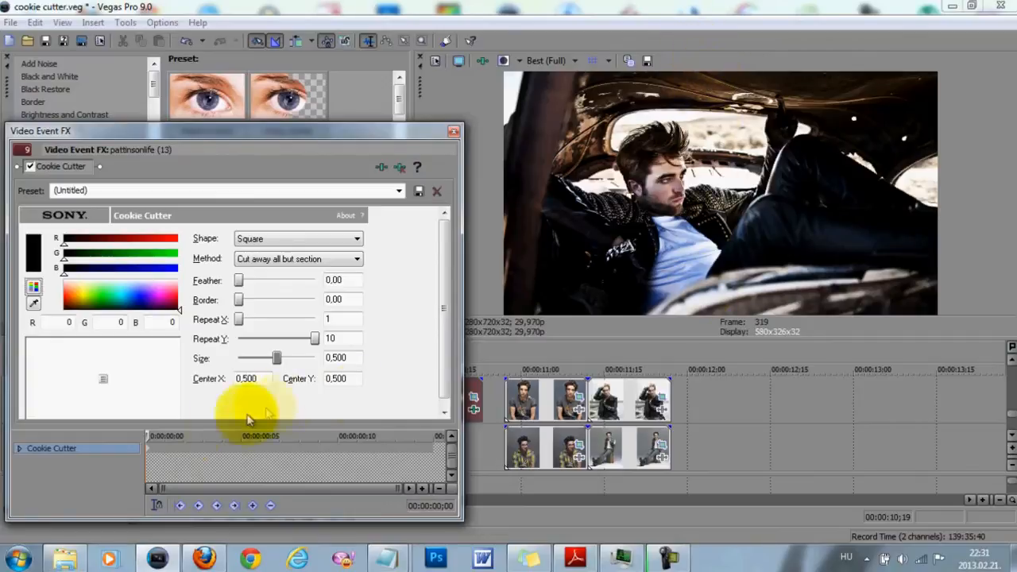
click(65, 558)
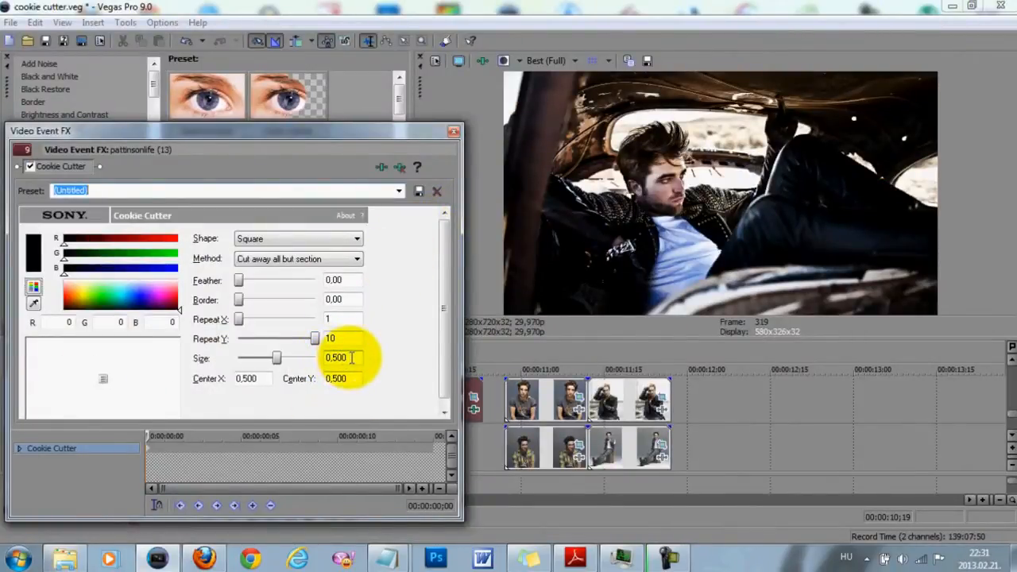
click(65, 558)
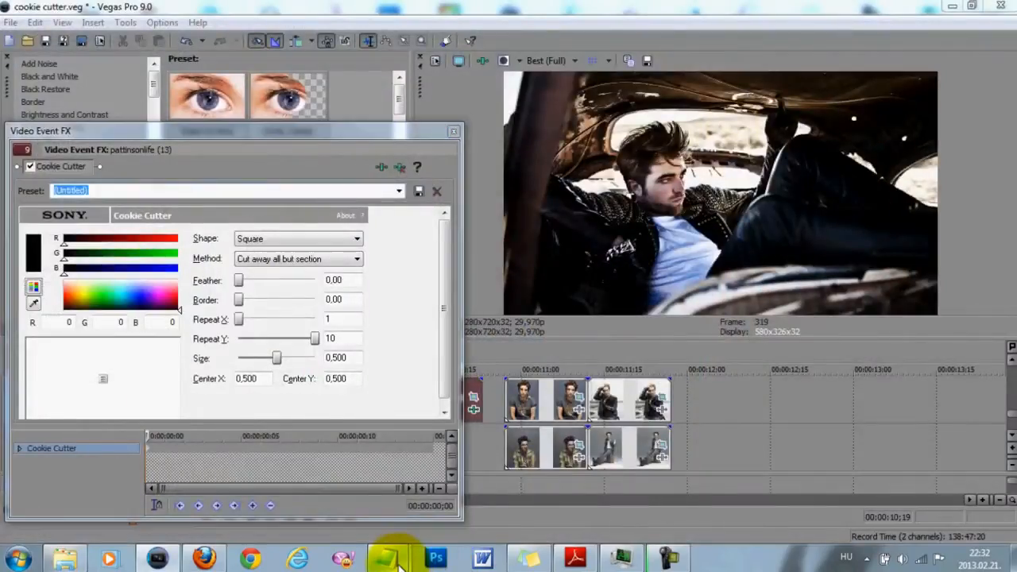
Step: Switch to Notepad, write the column size calculation 500, -2 and 498/2=249, and return to Vegas Pro
mouse_move(386, 558)
click(470, 500)
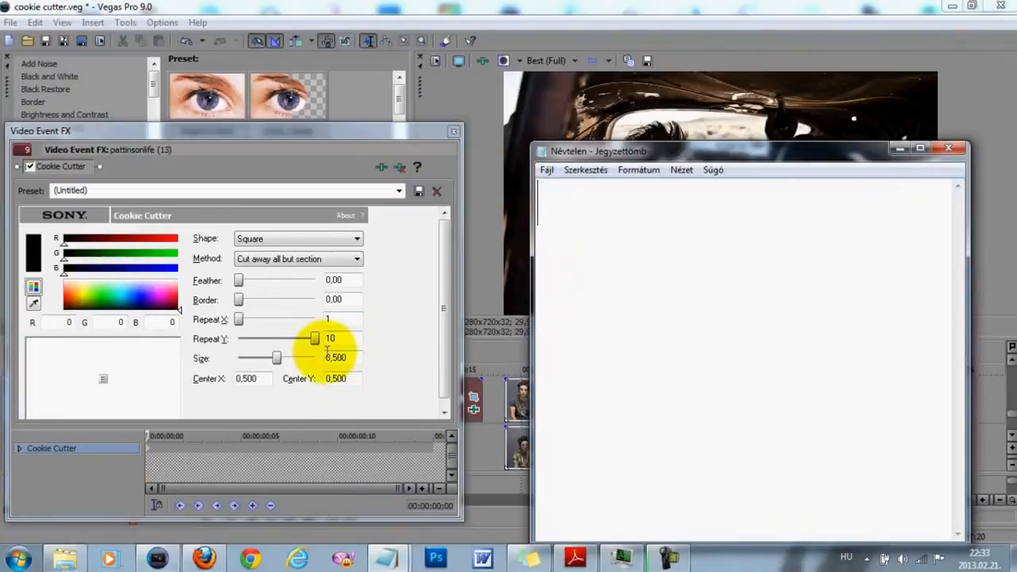
text(500)
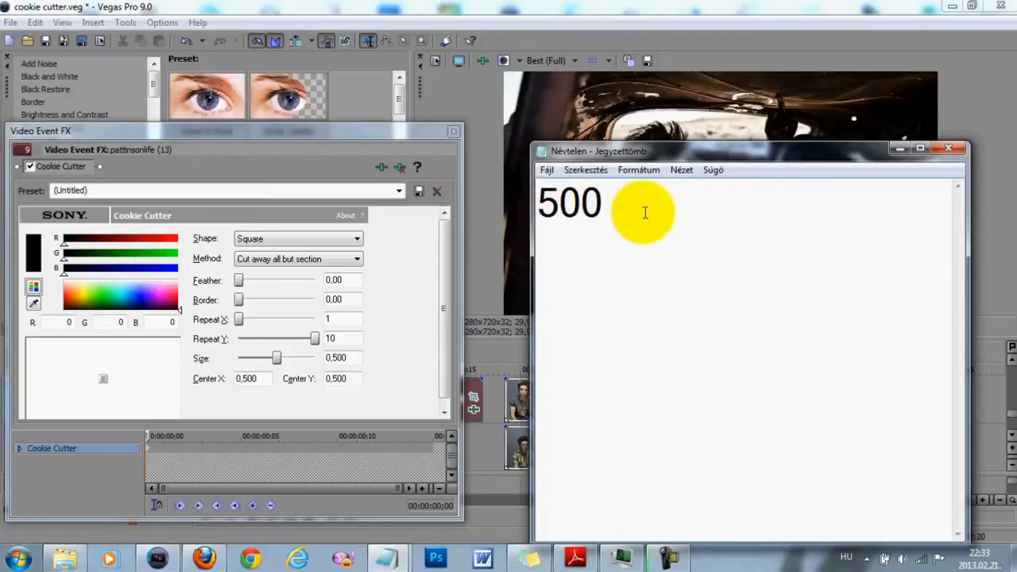
text(2)
key(Return)
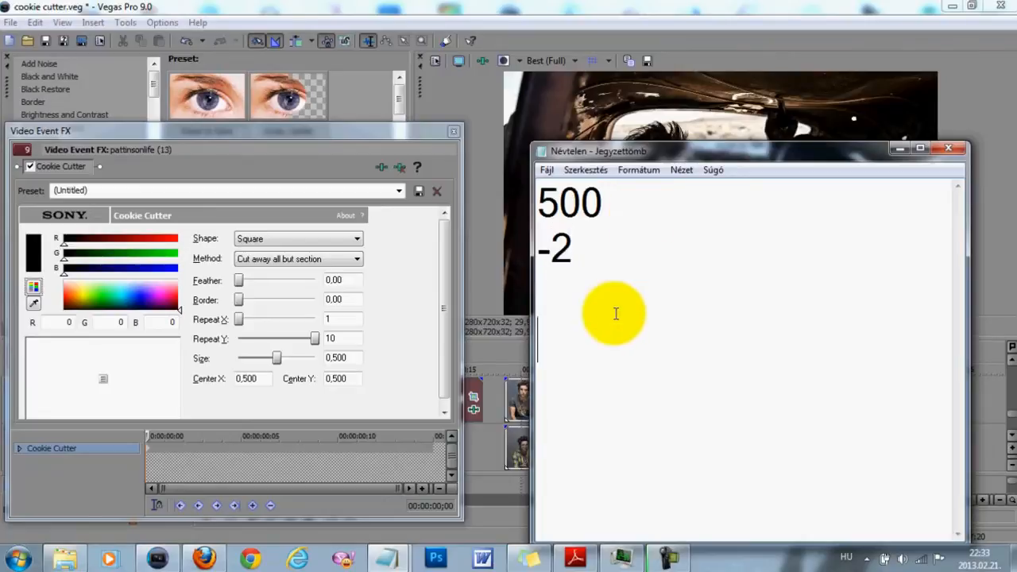
key(Return)
text(498/2=249)
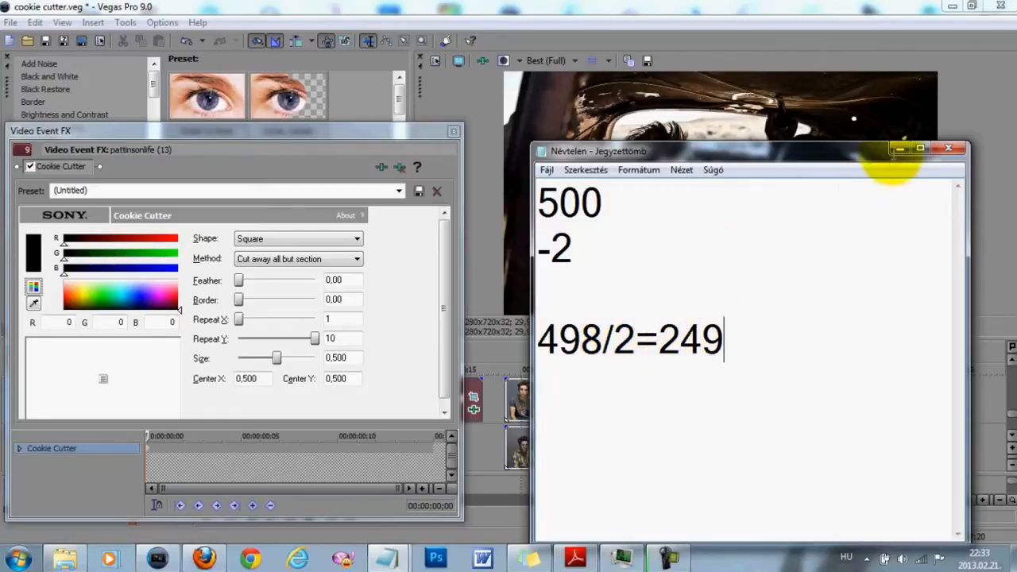
click(899, 148)
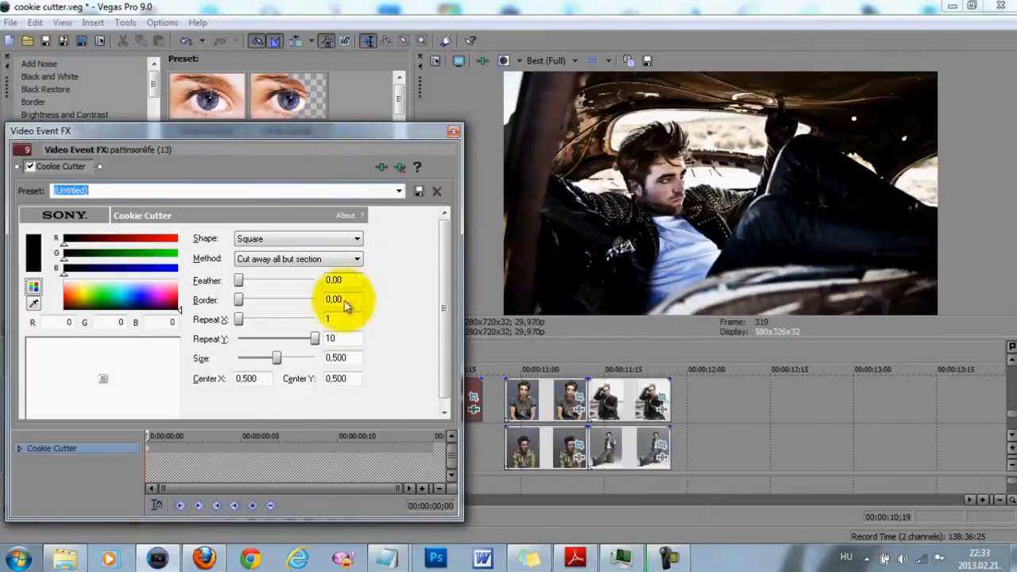
Step: Set the Cookie Cutter size of the pattinsonlife (13) event to 0,249
drag(334, 359, 378, 359)
text(2)
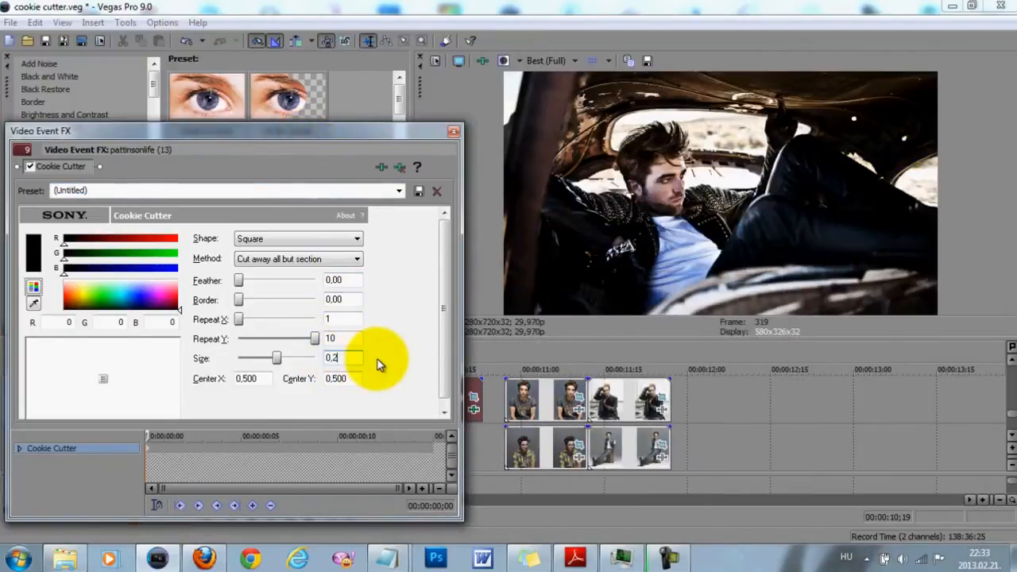
text(49)
key(Return)
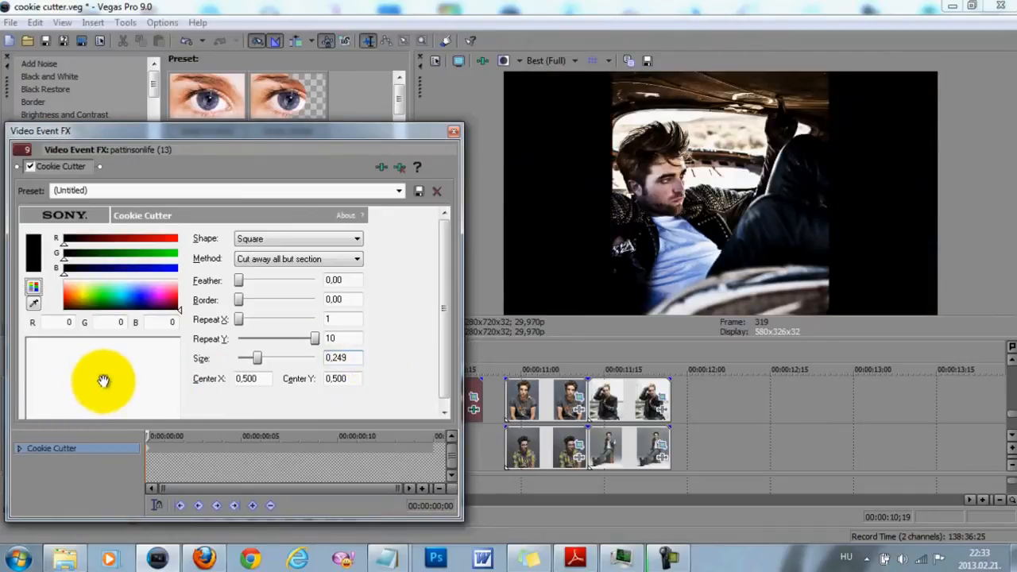
Step: Move the pattinsonlife (13) column to the left half of the frame at Center X 0,250 and close its effect settings
drag(104, 381, 66, 379)
key(Left)
key(Left)
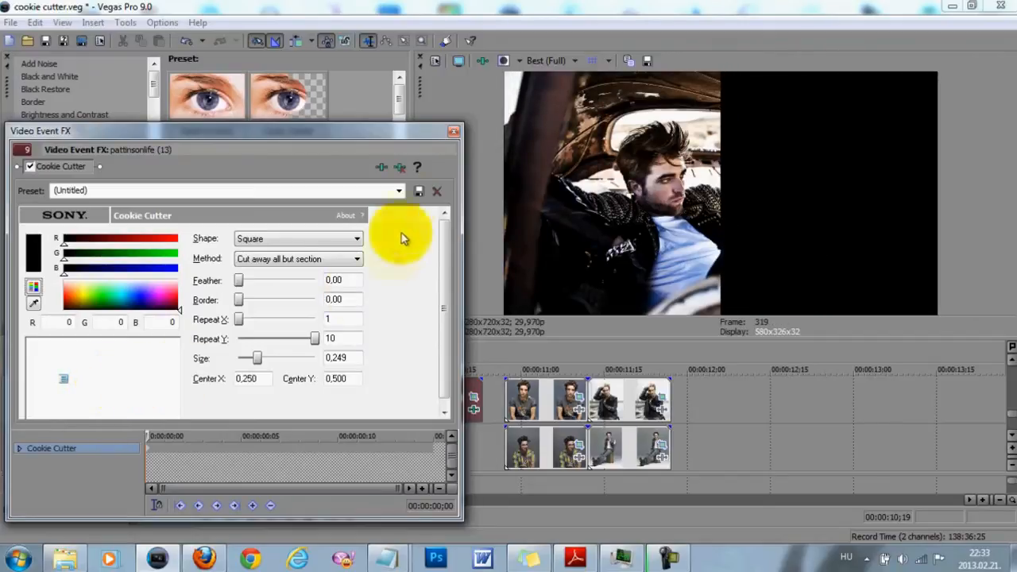
click(453, 135)
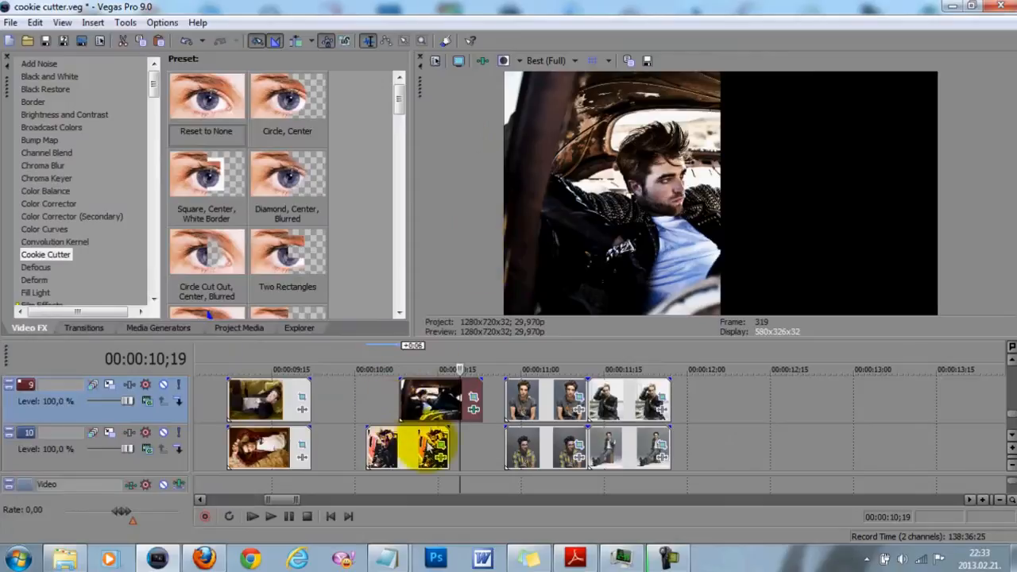
Step: Set the r1 event's Cookie Cutter to Square with Repeat Y 10 and size 0,249, and close the effect settings
click(384, 405)
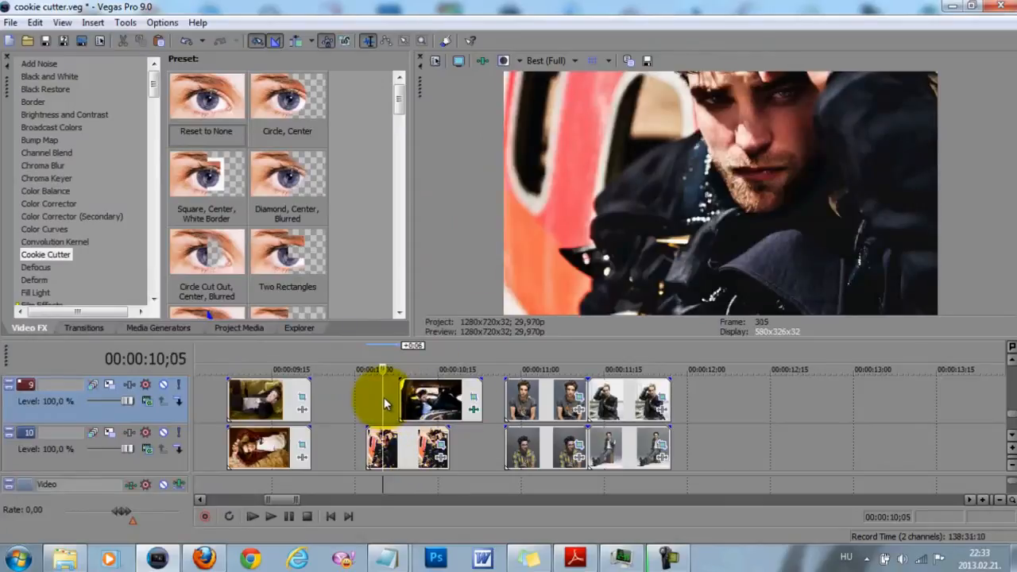
click(438, 457)
click(356, 239)
click(270, 302)
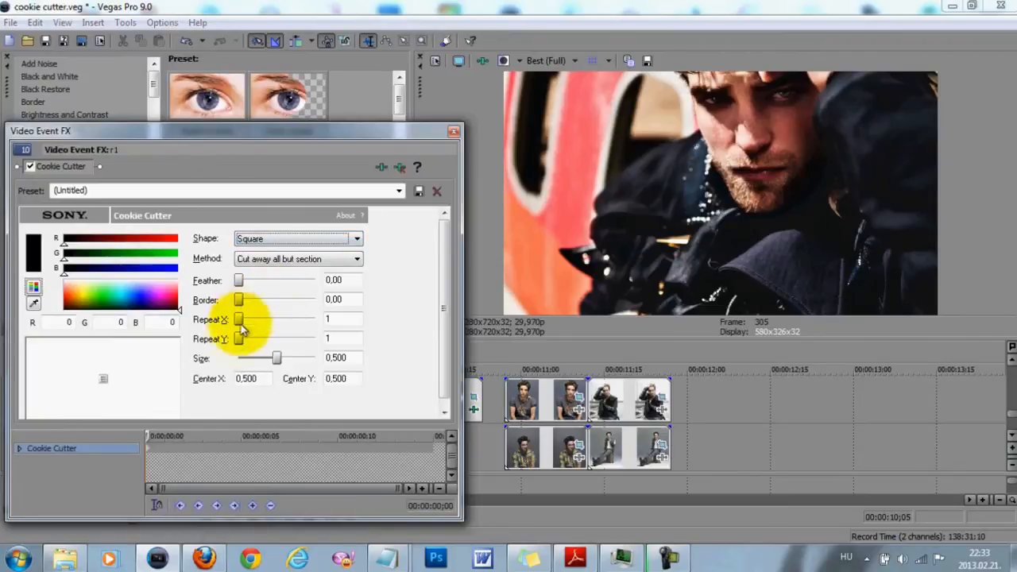
drag(239, 338, 397, 352)
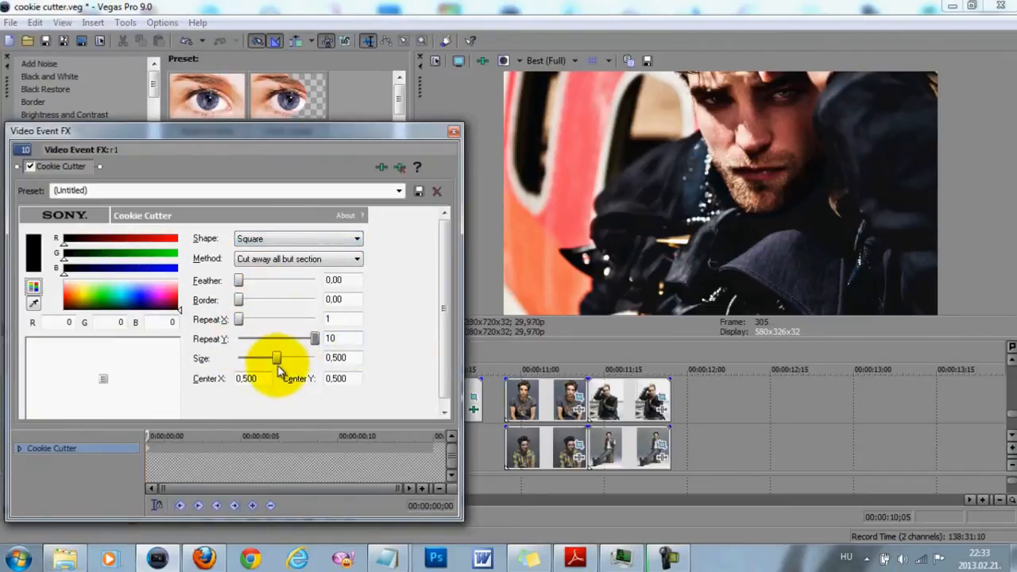
drag(335, 359, 429, 364)
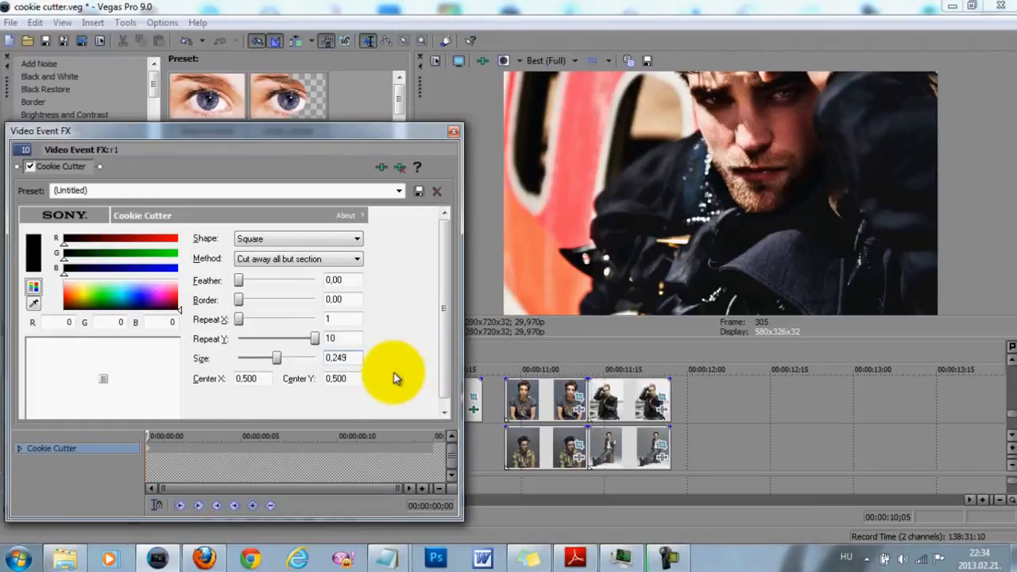
key(Return)
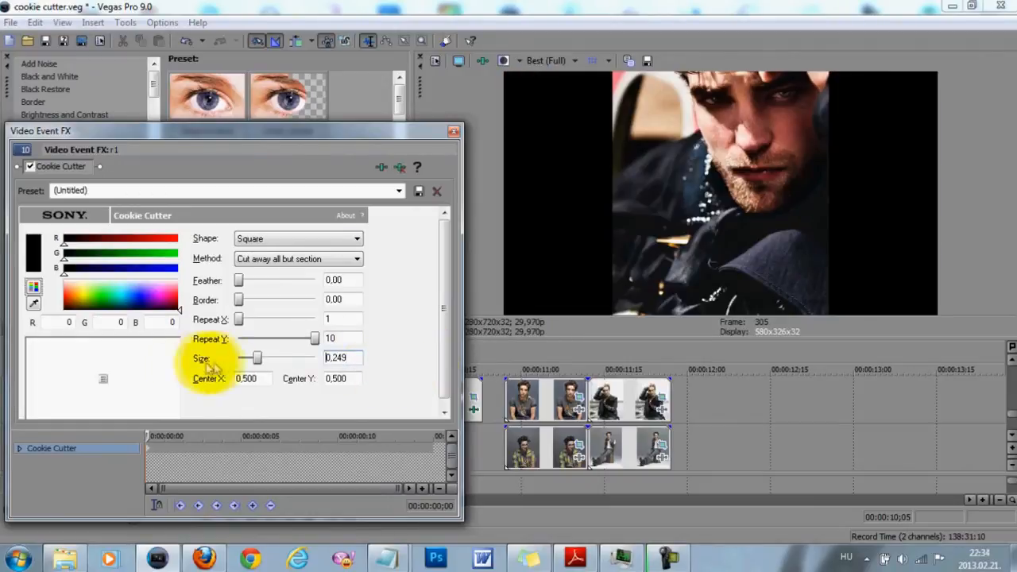
click(455, 133)
Step: Align the r1 event directly beneath the pattinsonlife (13) event and preview both pictures together at 00:00:10;15
click(426, 469)
drag(442, 471, 444, 467)
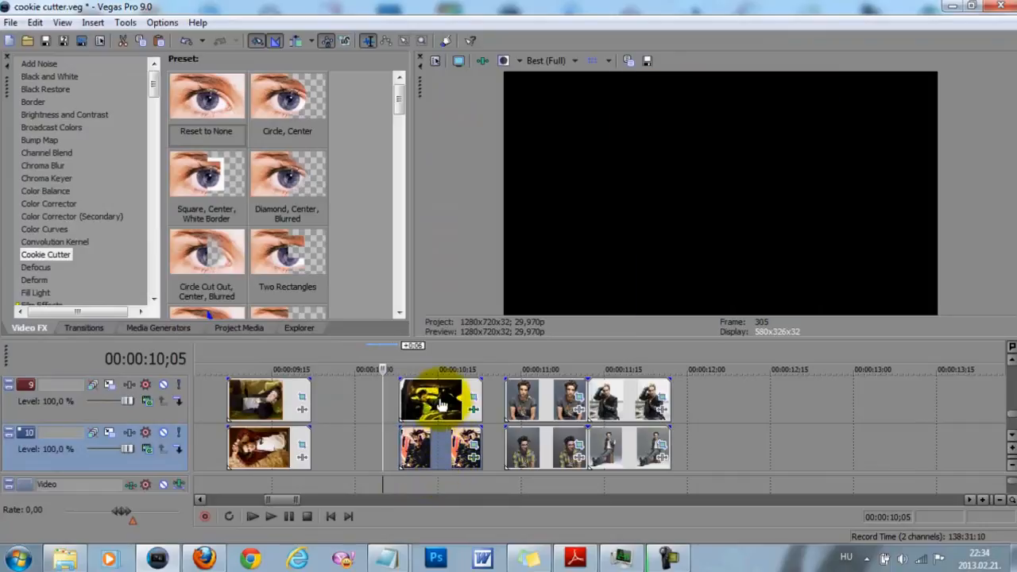
click(439, 408)
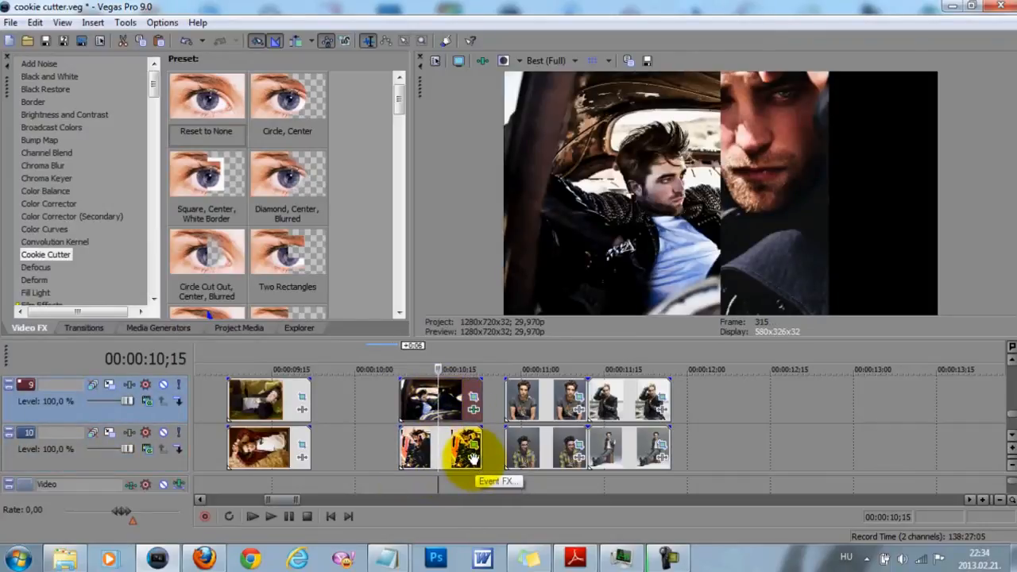
Step: Shift the r1 column to the right half of the frame with Center X 0,757 and close its effect settings
click(472, 455)
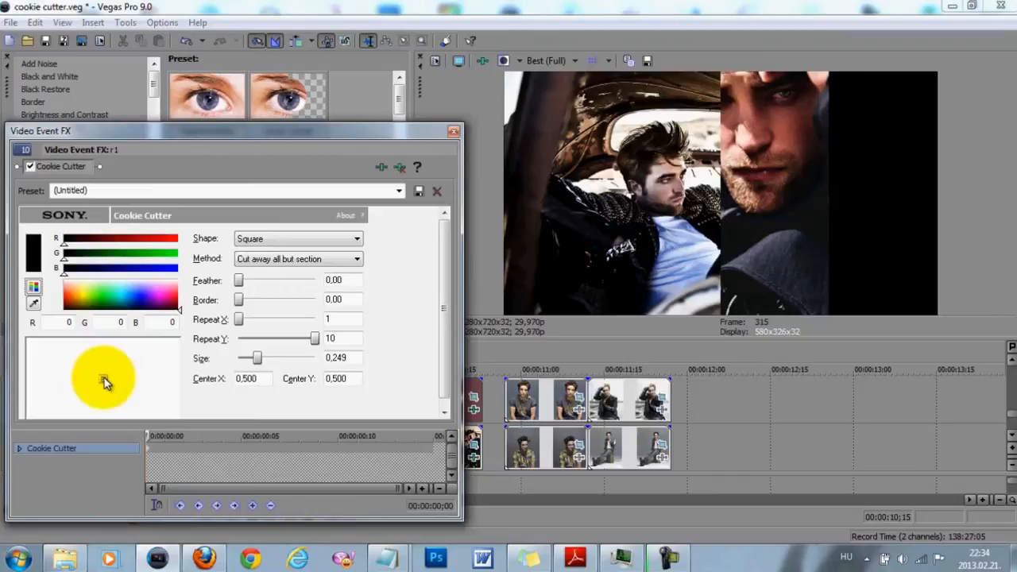
key(Right)
key(Right)
key(Right)
key(Right)
key(Right)
key(Right)
key(Right)
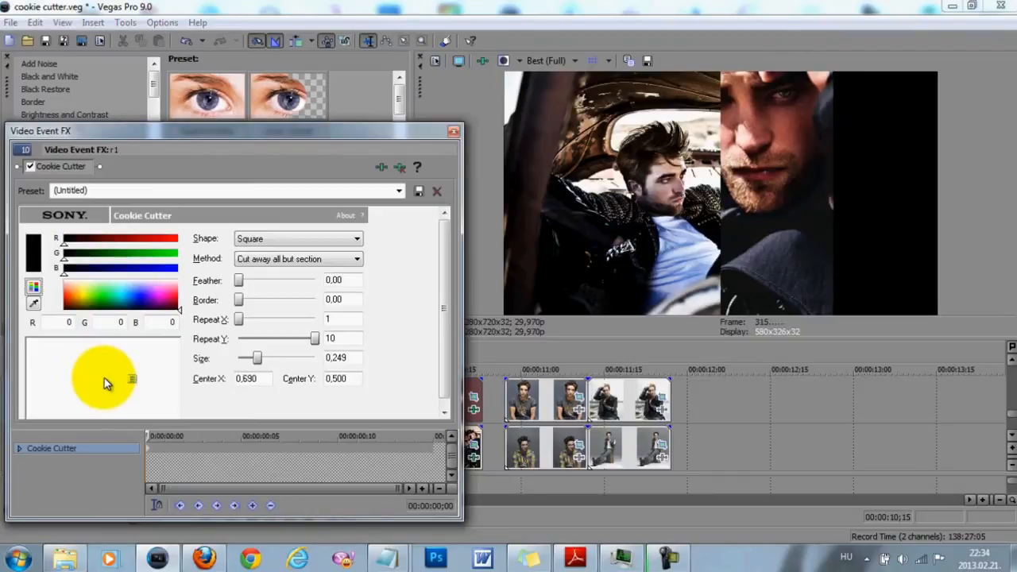
key(Right)
key(Right)
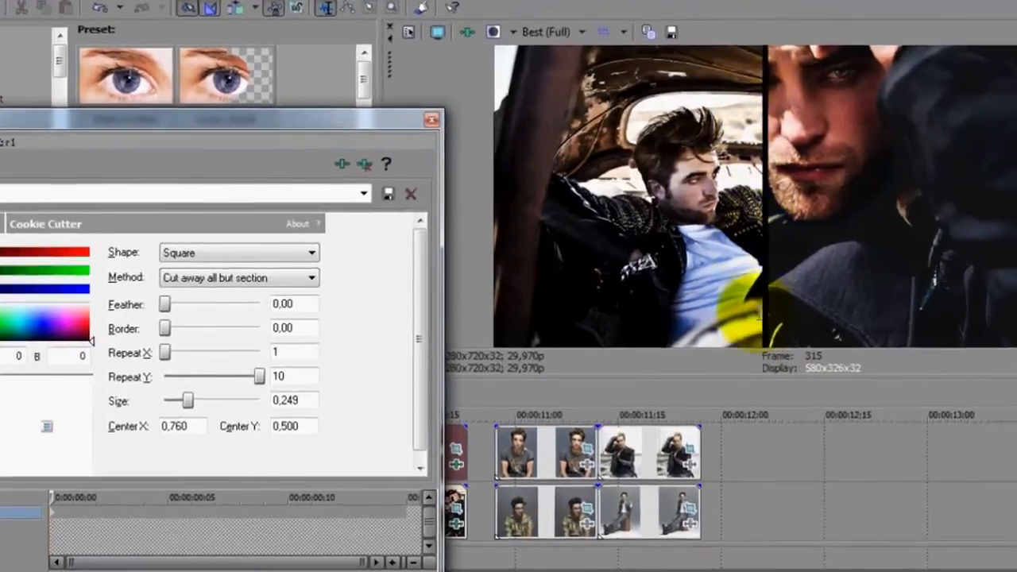
key(Left)
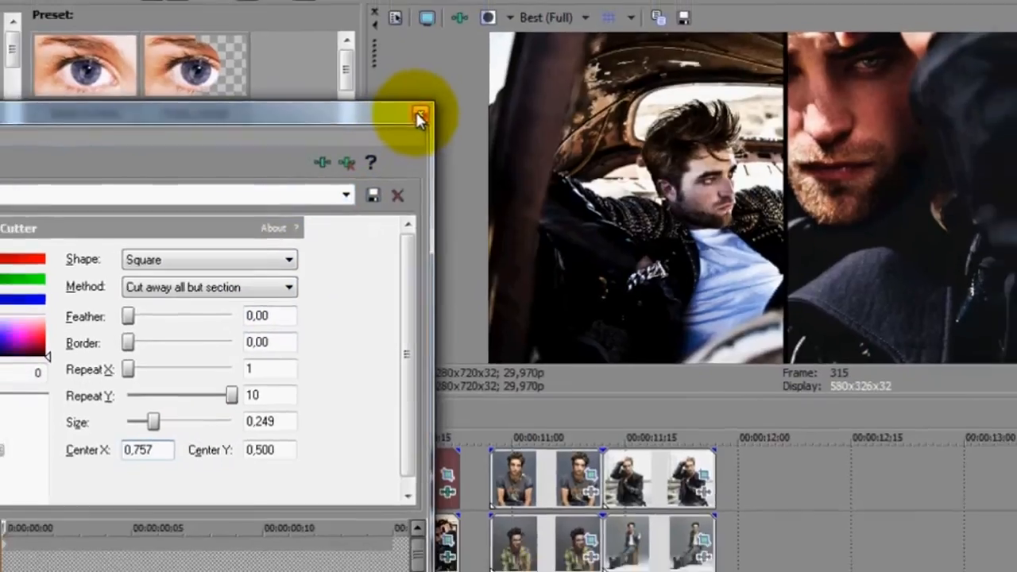
click(405, 110)
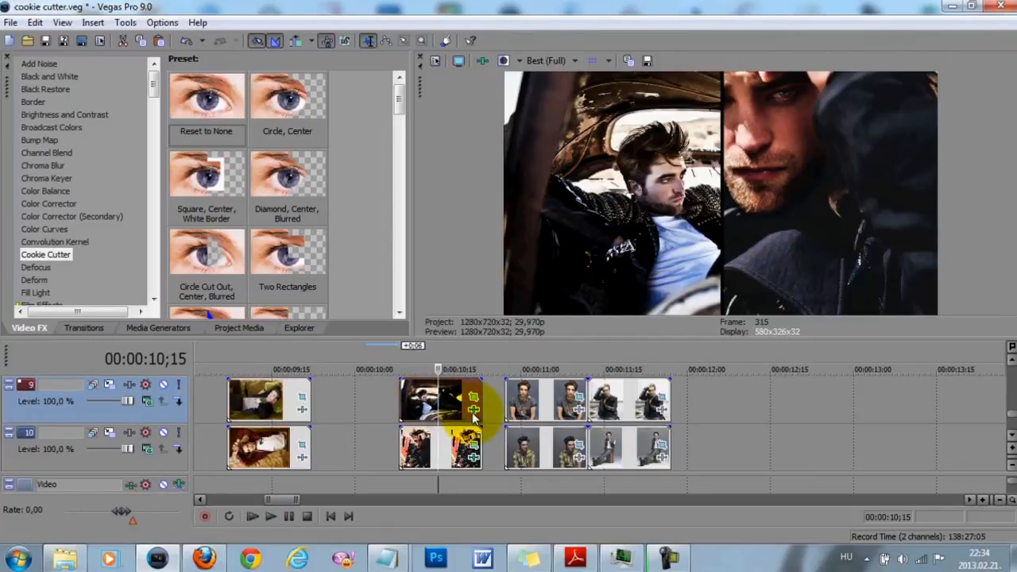
Step: Save the pattinsonlife (13) event's Cookie Cutter settings as the preset half.left and close its effect settings
click(473, 411)
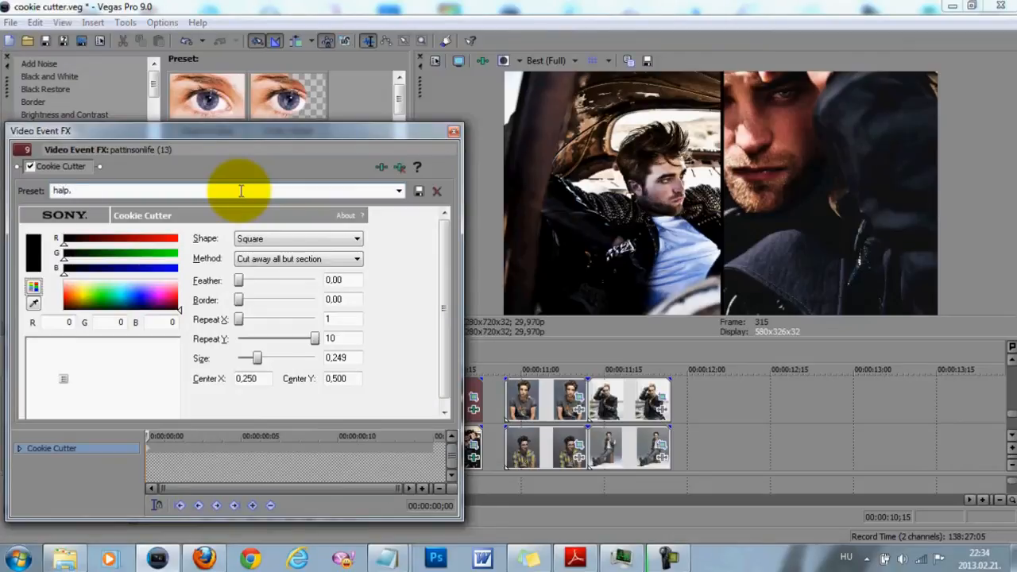
click(242, 195)
text(half.left)
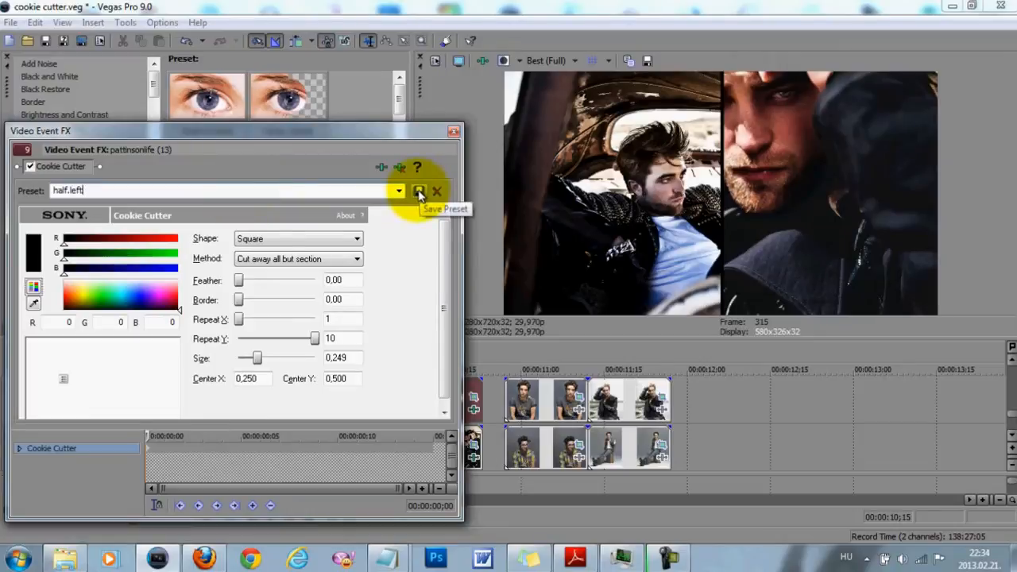
click(418, 193)
click(453, 135)
drag(392, 92, 395, 295)
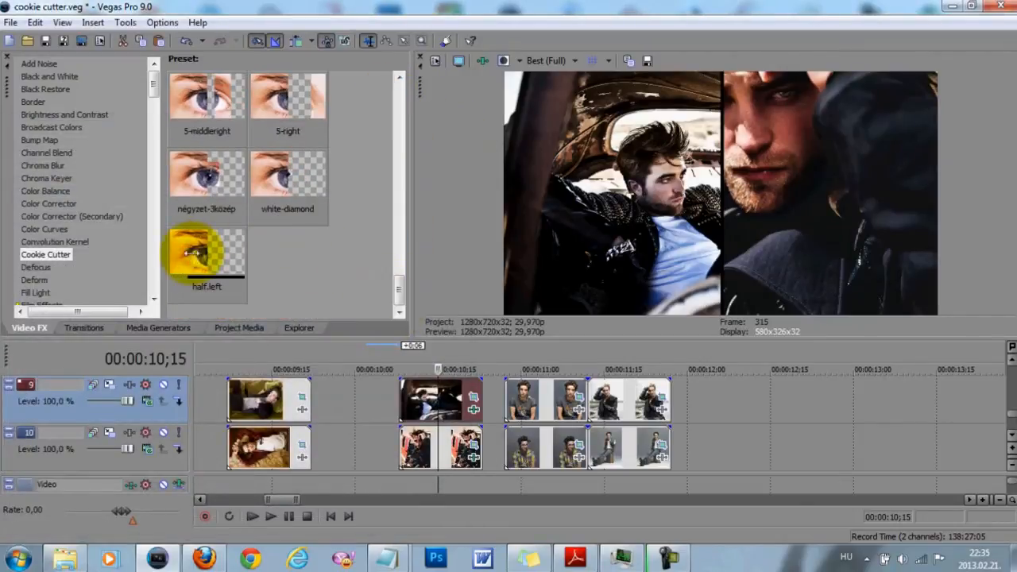
Step: Save the r1 event's Cookie Cutter settings as the preset half.right and close its effect settings
drag(195, 255, 469, 450)
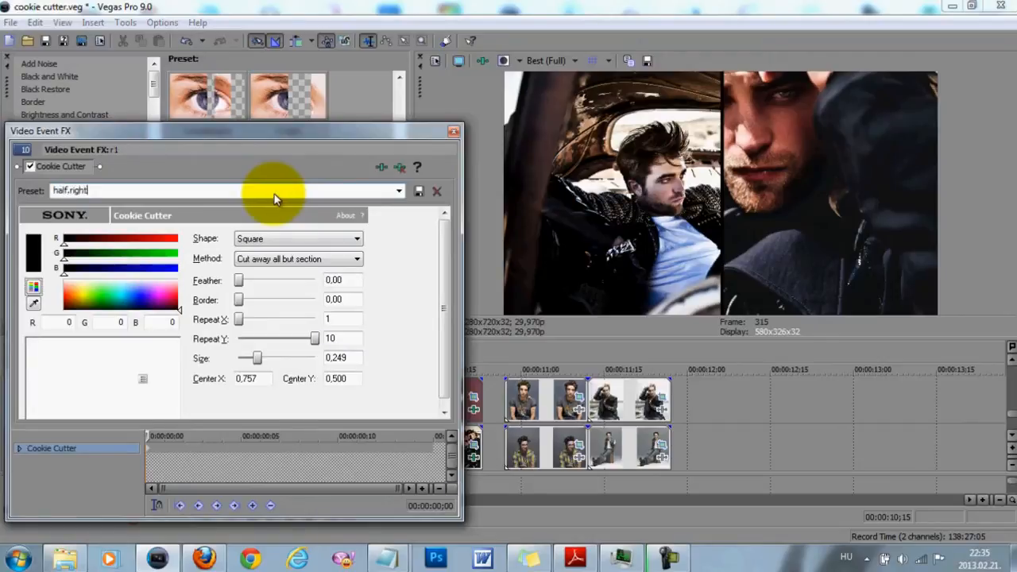
click(419, 190)
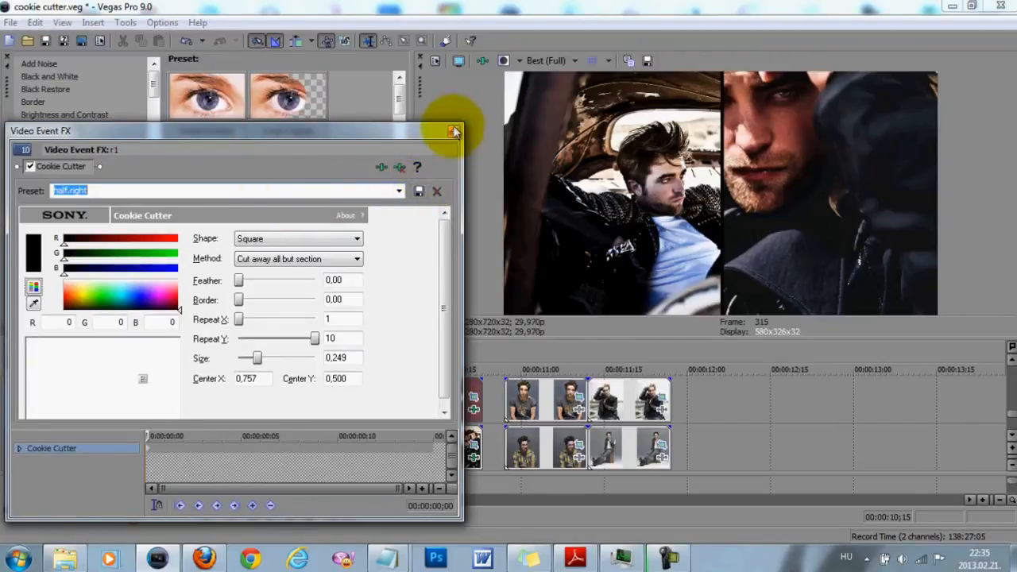
click(454, 131)
drag(398, 101, 397, 328)
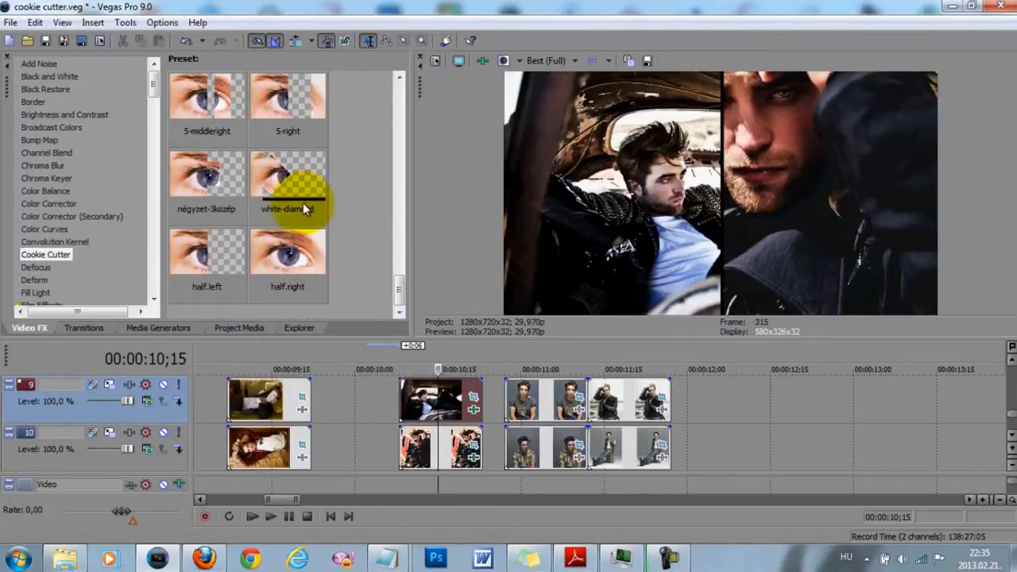
Step: Add 00a4b35t.jpg and 00a4fw72.jpg from the project media to track 9 after 00:00:12;00 and preview the first at 00:00:12;09
click(240, 328)
click(239, 230)
ctrl+click(146, 219)
drag(147, 218, 739, 397)
click(737, 397)
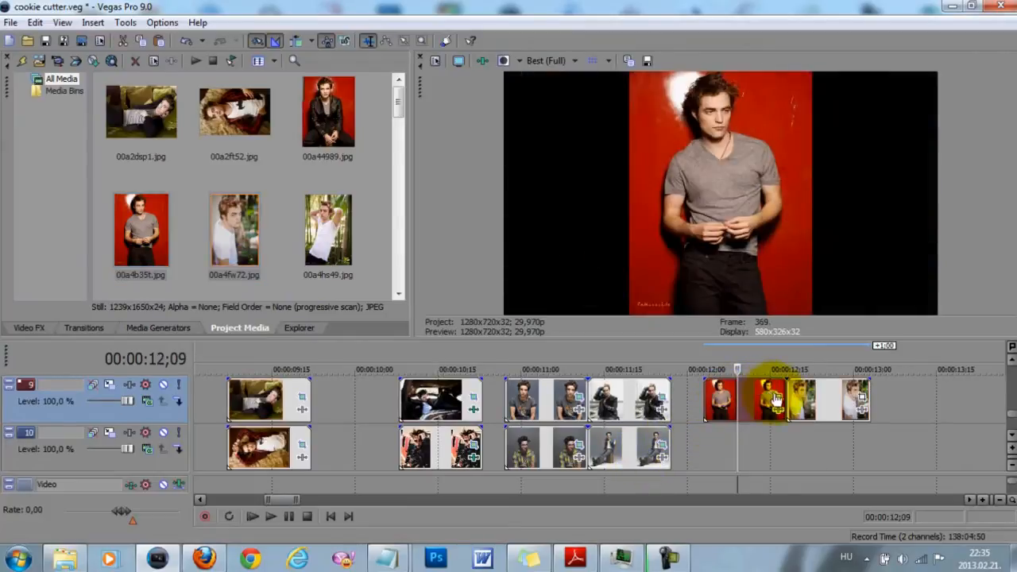
Step: Match the crop of both new pictures to the output aspect and place the 00a4fw72 event directly beneath 00a4b35t
click(779, 396)
right_click(406, 250)
click(463, 322)
click(858, 387)
right_click(496, 239)
click(565, 312)
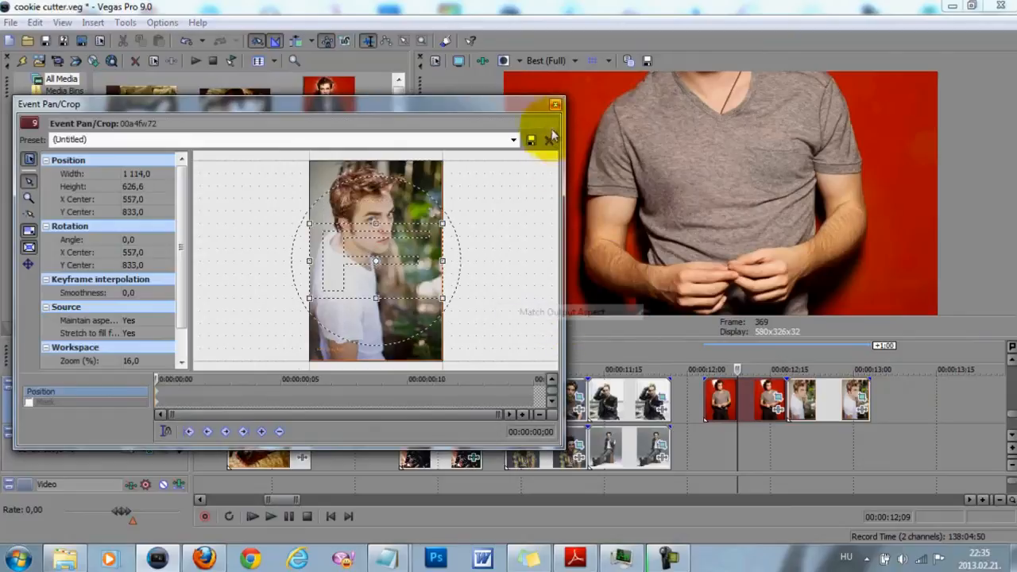
click(555, 104)
drag(751, 451, 743, 451)
Step: Apply the half.left Cookie Cutter preset to the 00a4b35t event and half.right to the 00a4fw72 event
click(29, 327)
drag(235, 272, 740, 405)
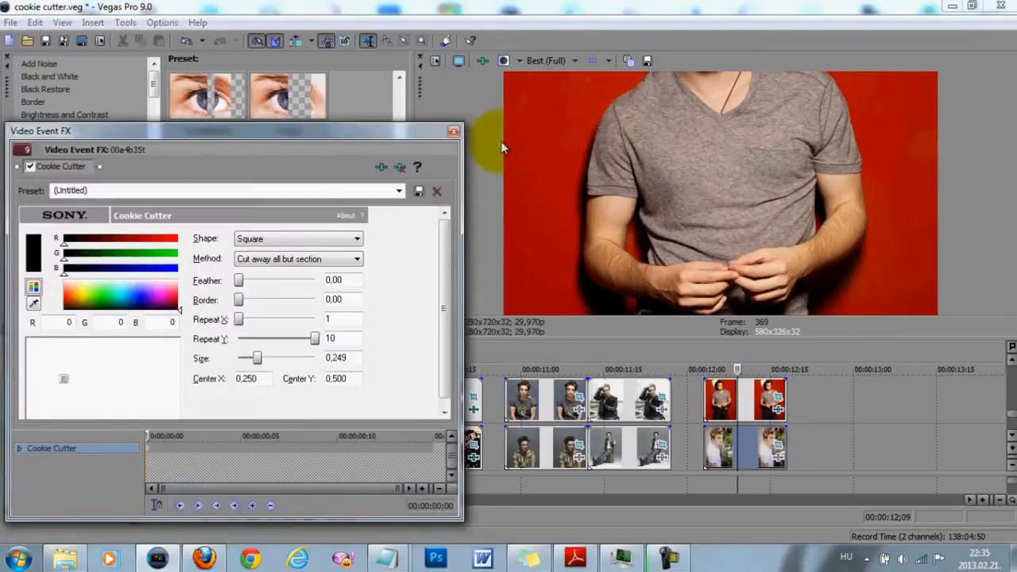
click(453, 131)
drag(294, 255, 742, 449)
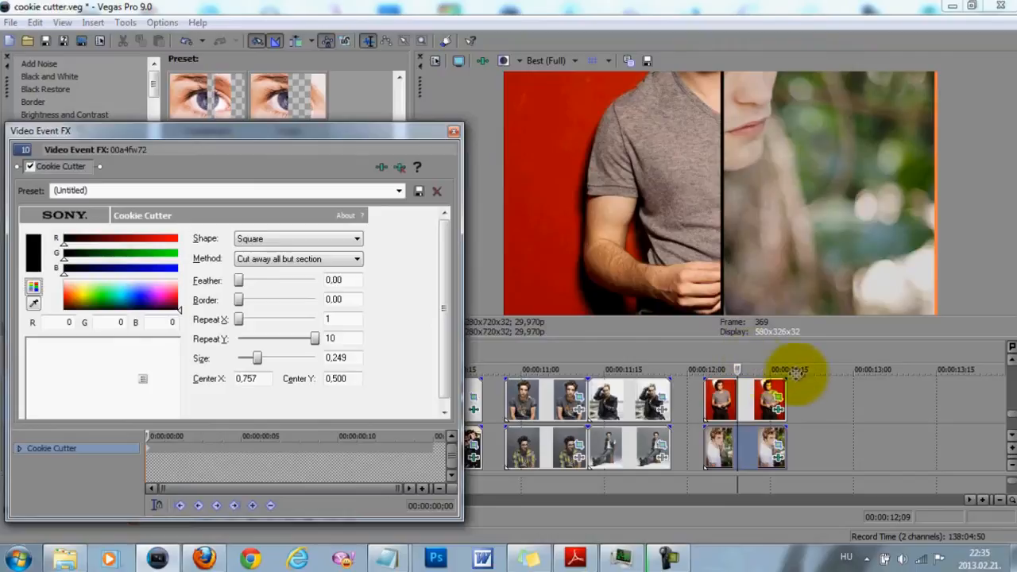
Step: Reframe both pictures to show the faces in their halves, with the 00a4fw72 crop about 1 911,9 wide and centered at 102,0 and 670,9
click(777, 389)
drag(371, 312, 425, 241)
click(779, 444)
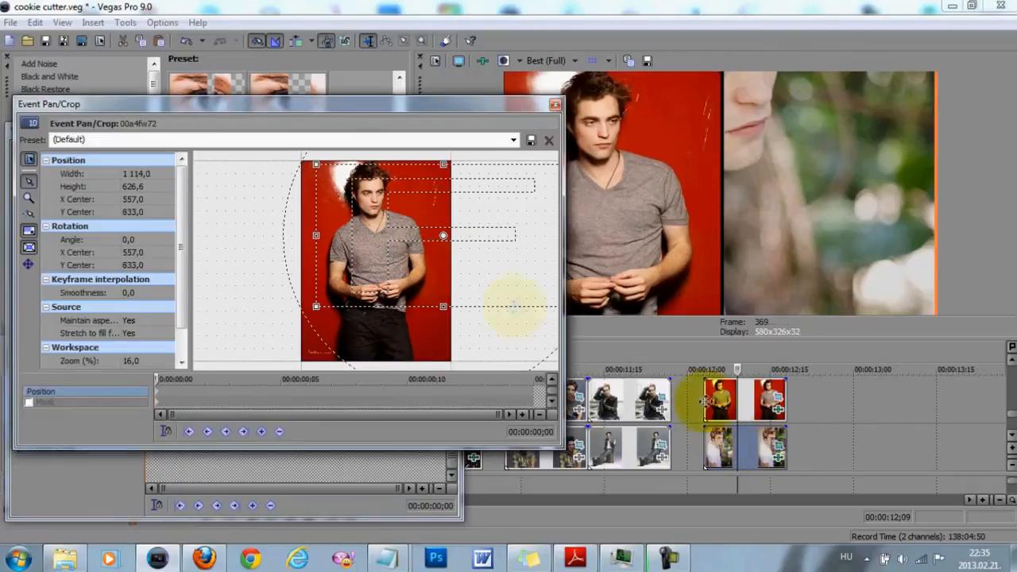
drag(375, 299, 375, 328)
drag(413, 265, 358, 244)
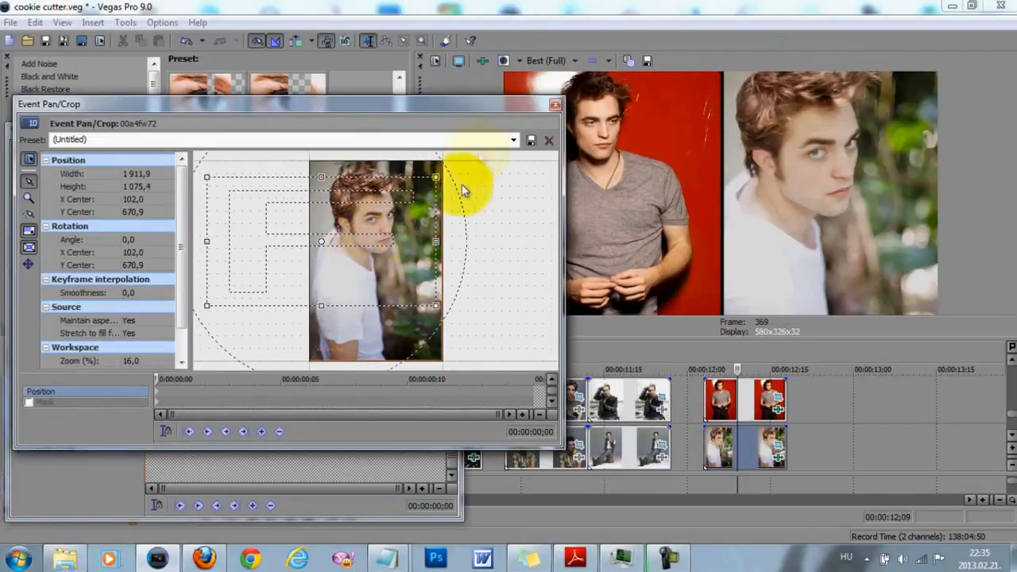
click(556, 108)
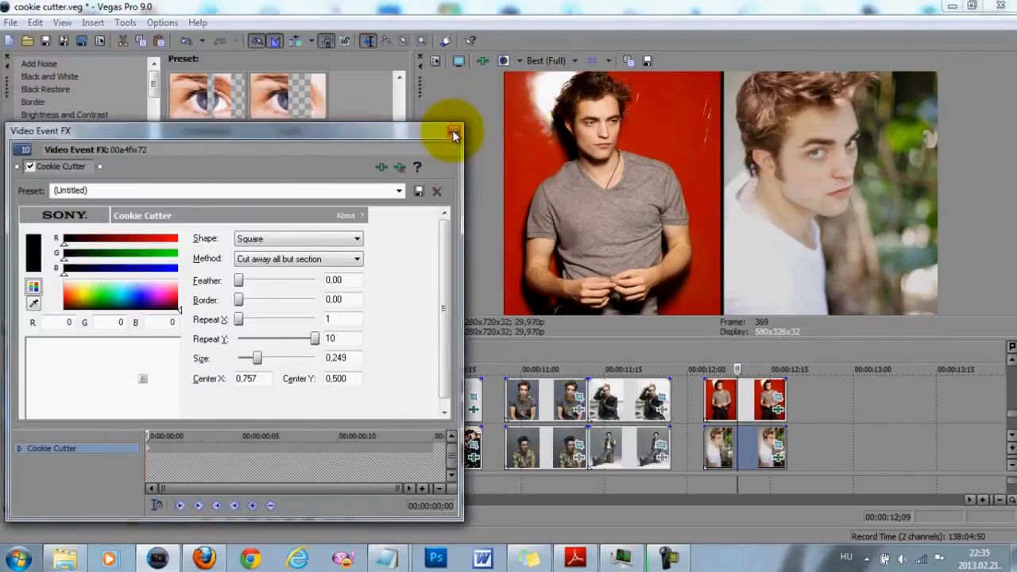
click(451, 129)
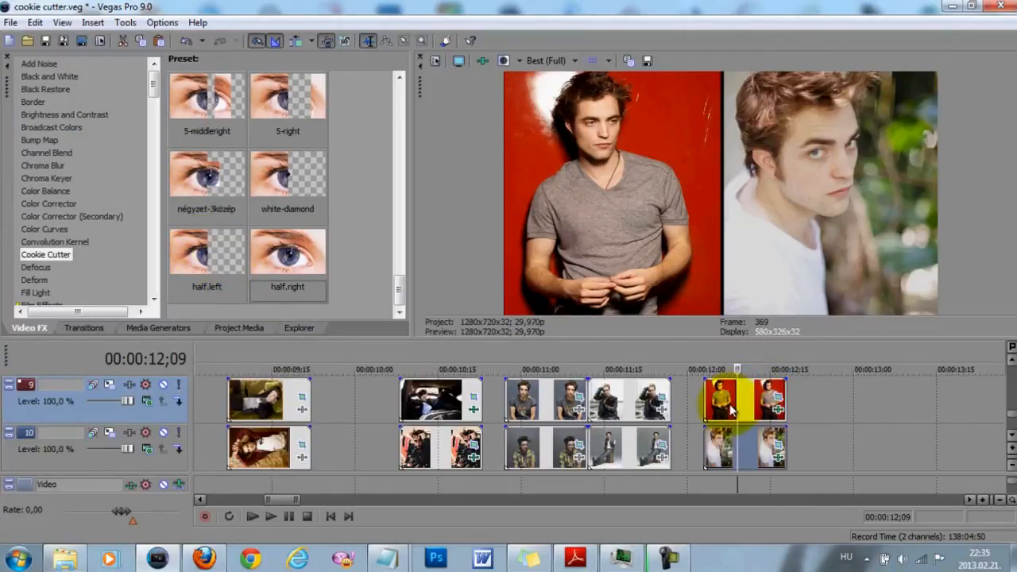
Step: Switch to cc.pdf in Adobe Reader and examine how the sizes for 2 Columns and 3 Columns are calculated
click(575, 558)
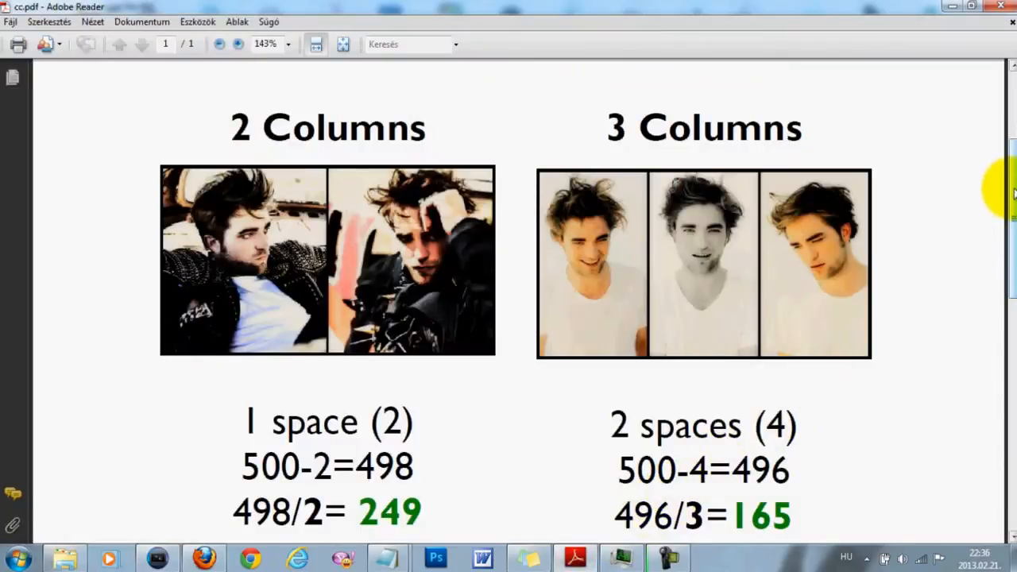
scroll(996, 278, down, 5)
drag(1010, 291, 1009, 196)
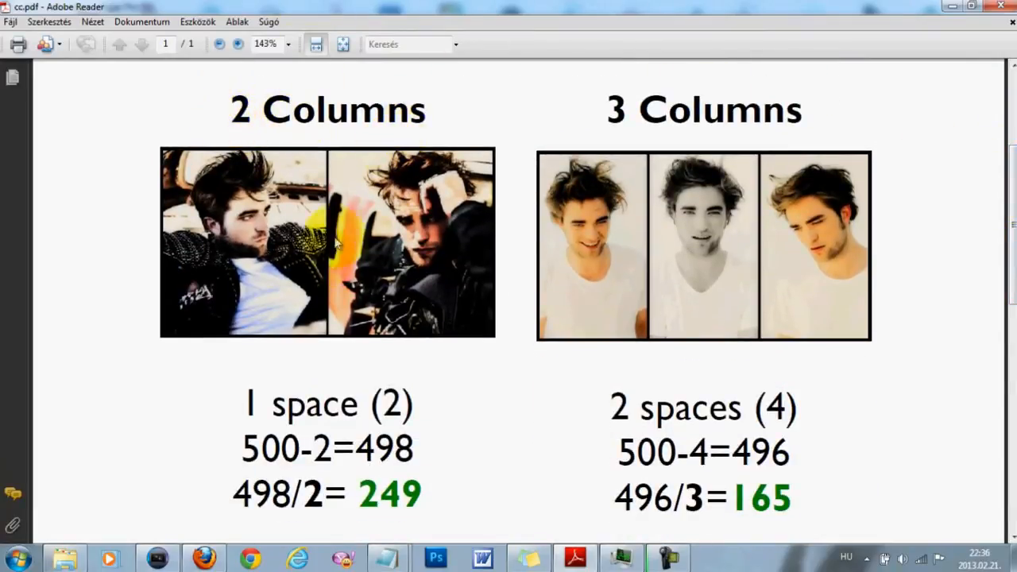
drag(254, 405, 353, 405)
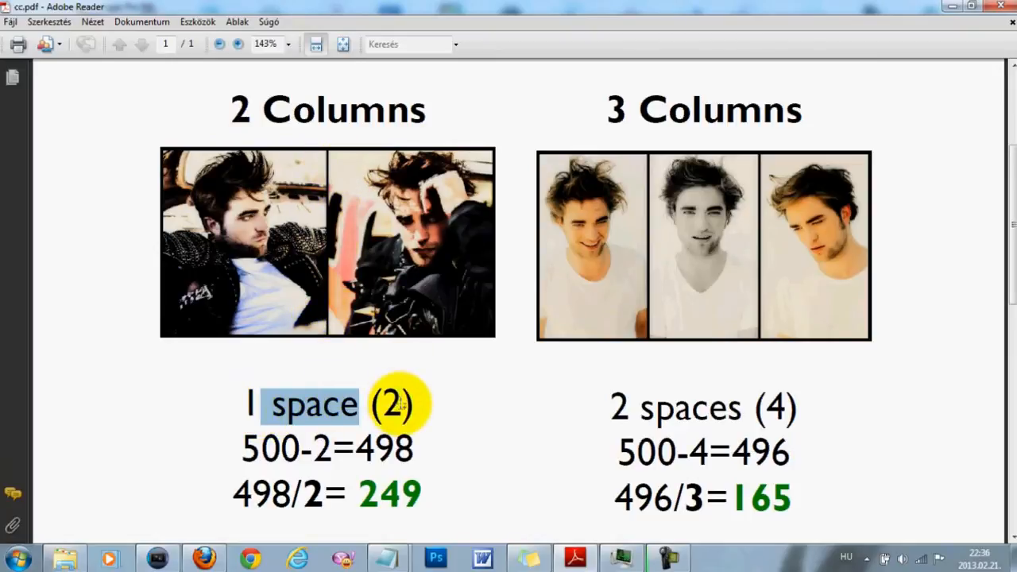
drag(370, 406, 401, 404)
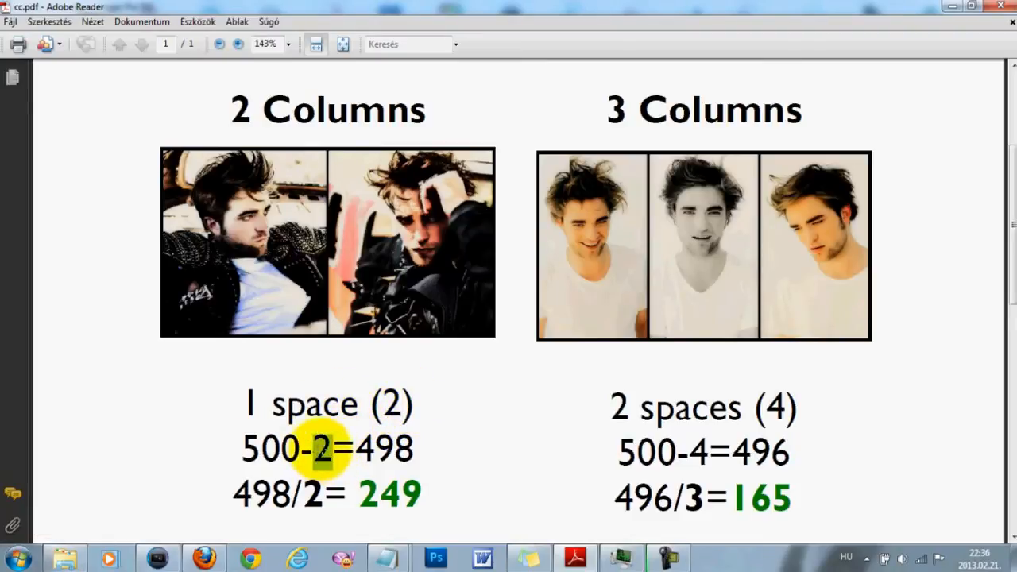
click(300, 450)
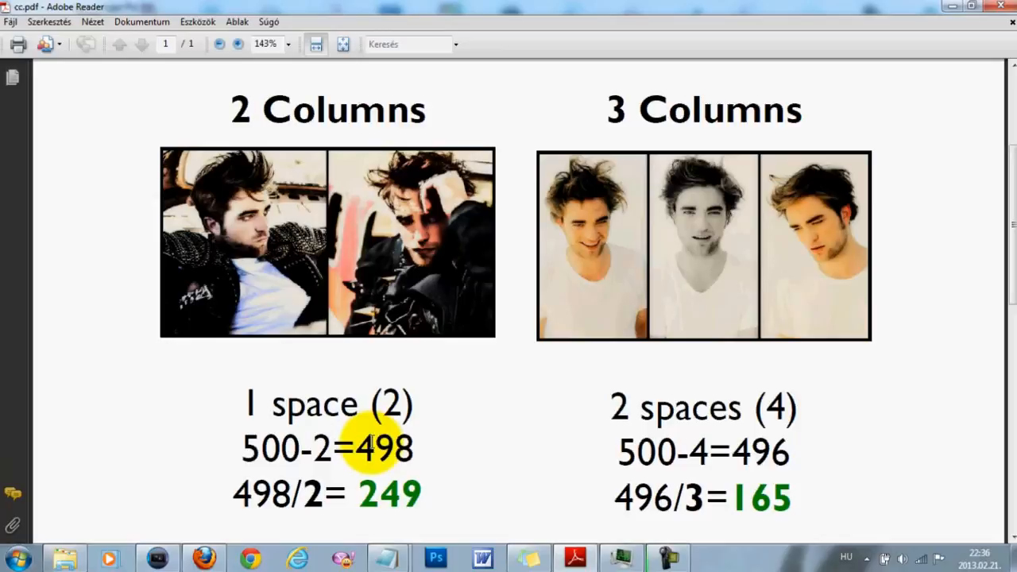
click(378, 494)
drag(367, 499, 410, 498)
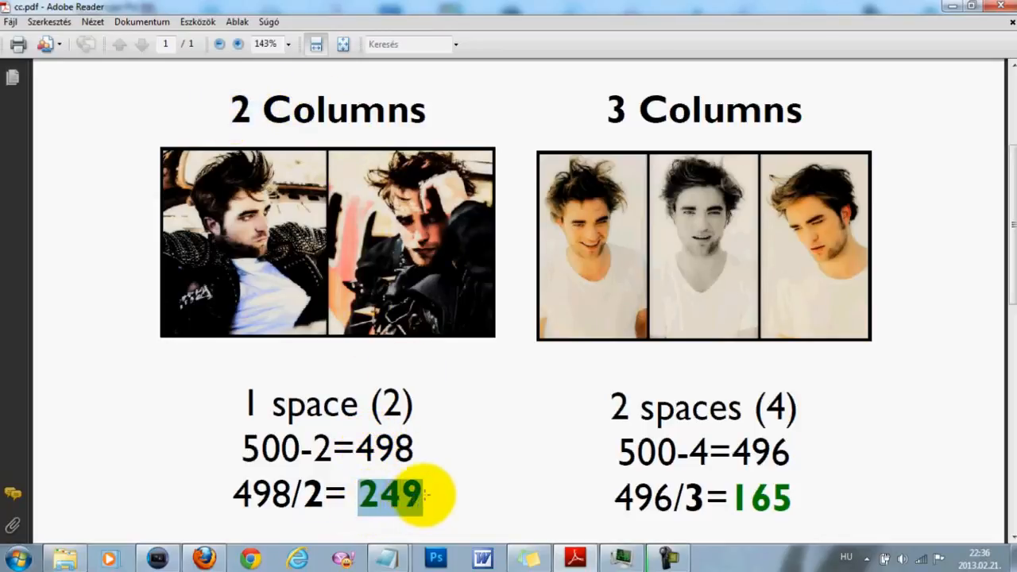
click(424, 495)
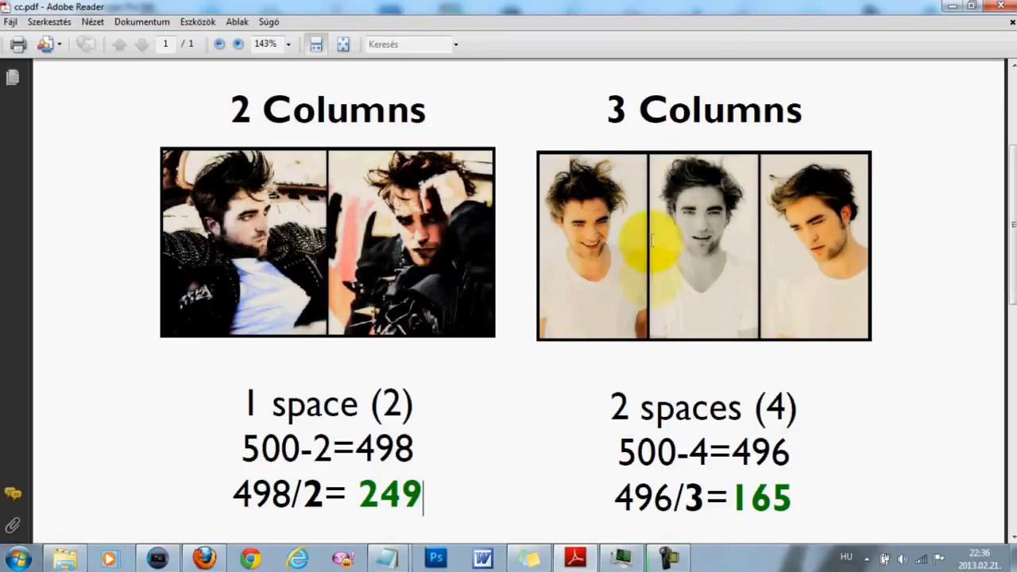
drag(783, 406, 767, 405)
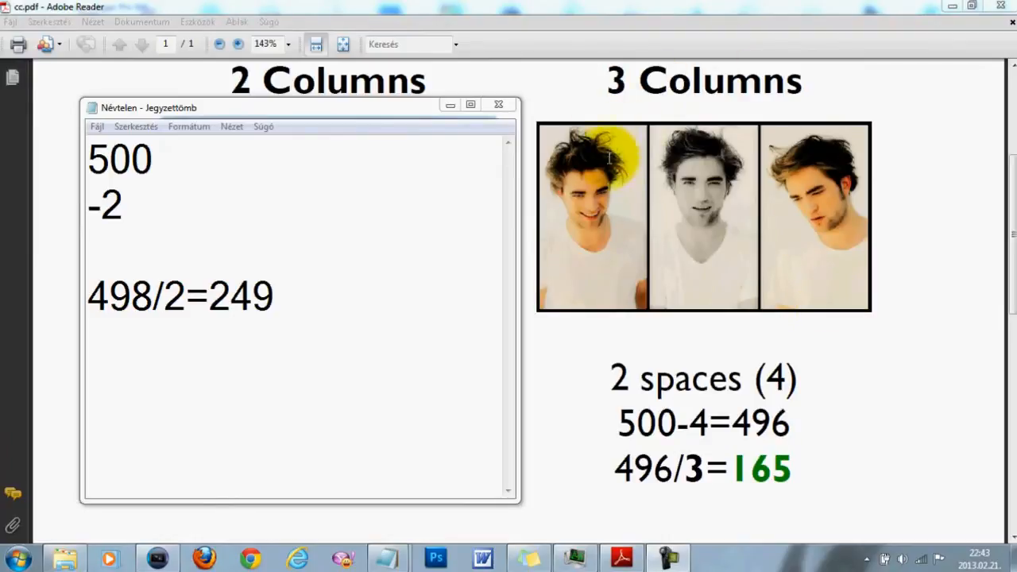
Step: In Notepad, add the three-column calculation below 498/2=249 with 500, -2, -2 and 496 on separate lines
click(301, 306)
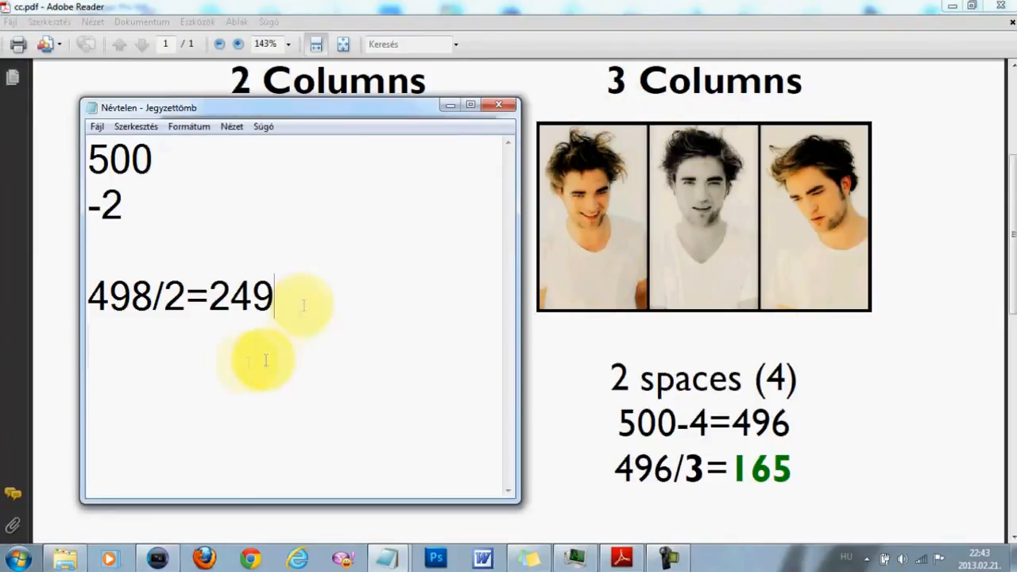
key(Return)
key(Return)
key(Return)
scroll(182, 382, down, 1)
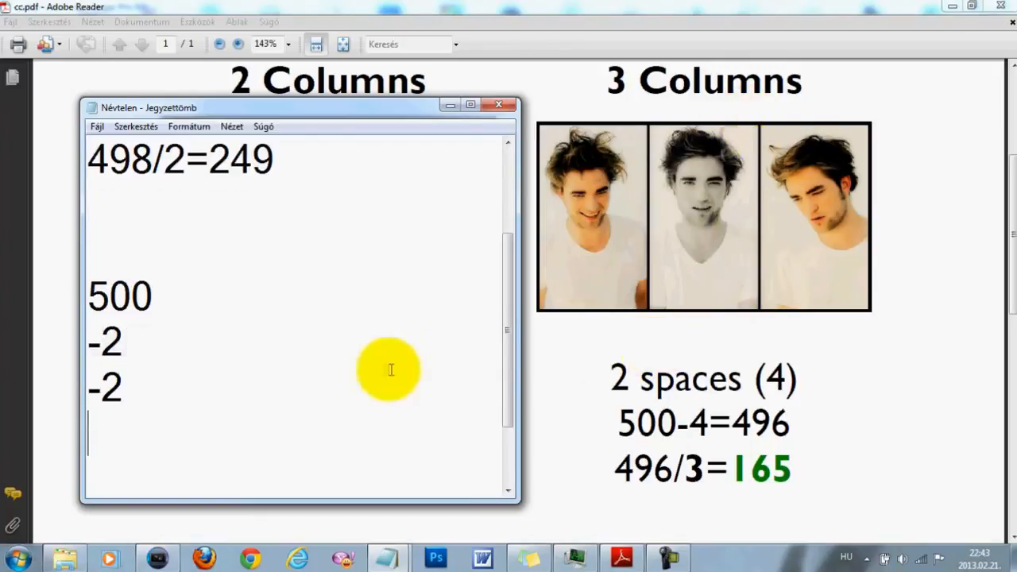
key(Return)
key(Return)
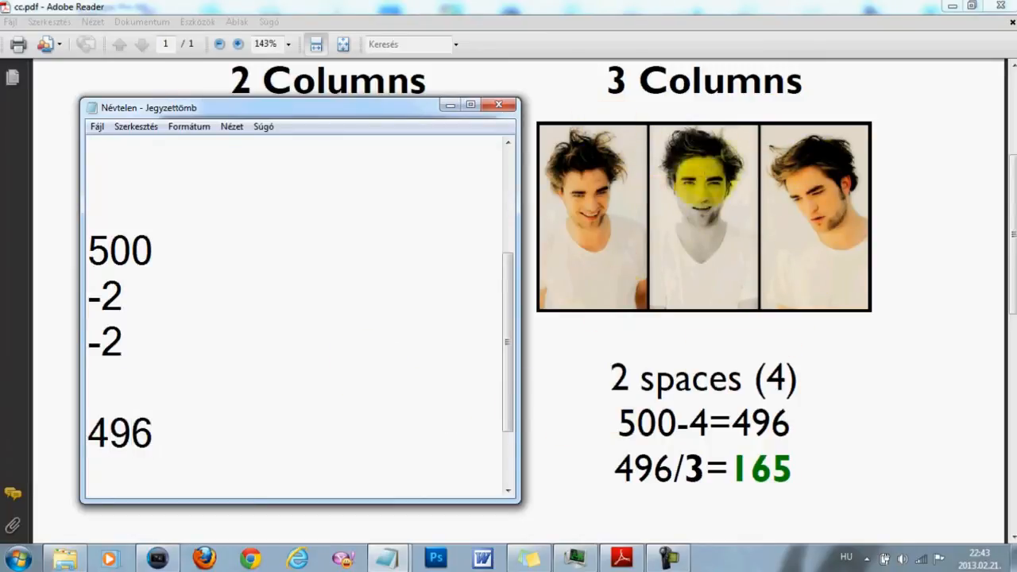
Step: Complete the 496 line as 496/3=165 and highlight the 165
drag(165, 433, 79, 429)
click(162, 433)
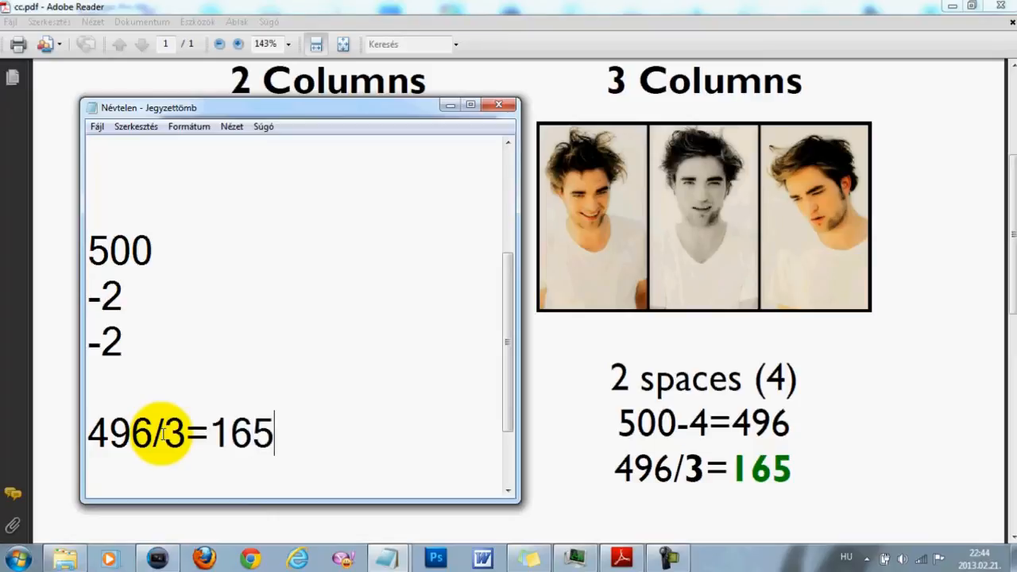
drag(273, 435, 216, 442)
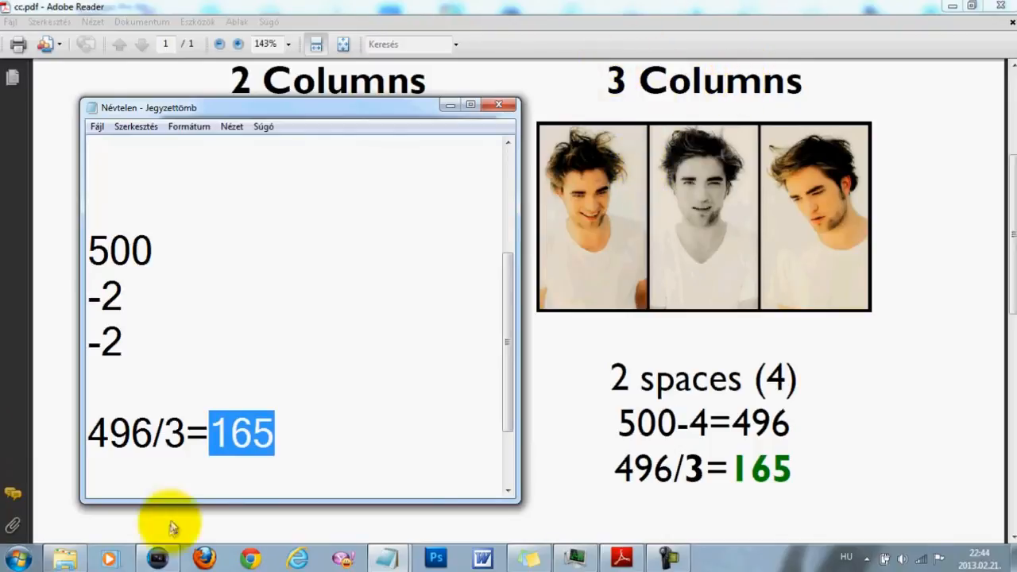
Step: Switch to Vegas Pro, shift the black-and-white r474 event 3 frames earlier and apply the Circle, Center Cookie Cutter preset to it
click(158, 558)
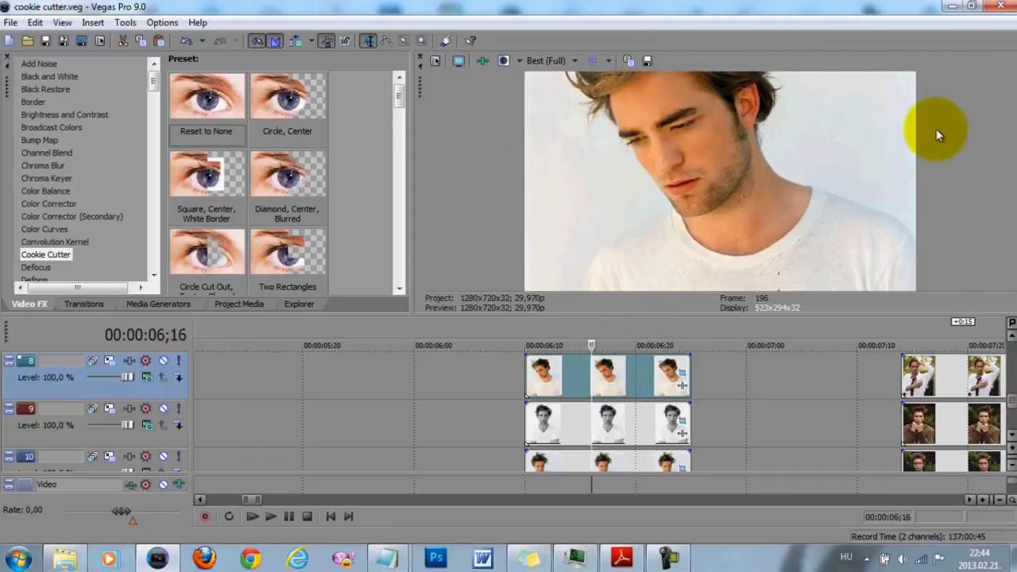
drag(590, 440, 506, 374)
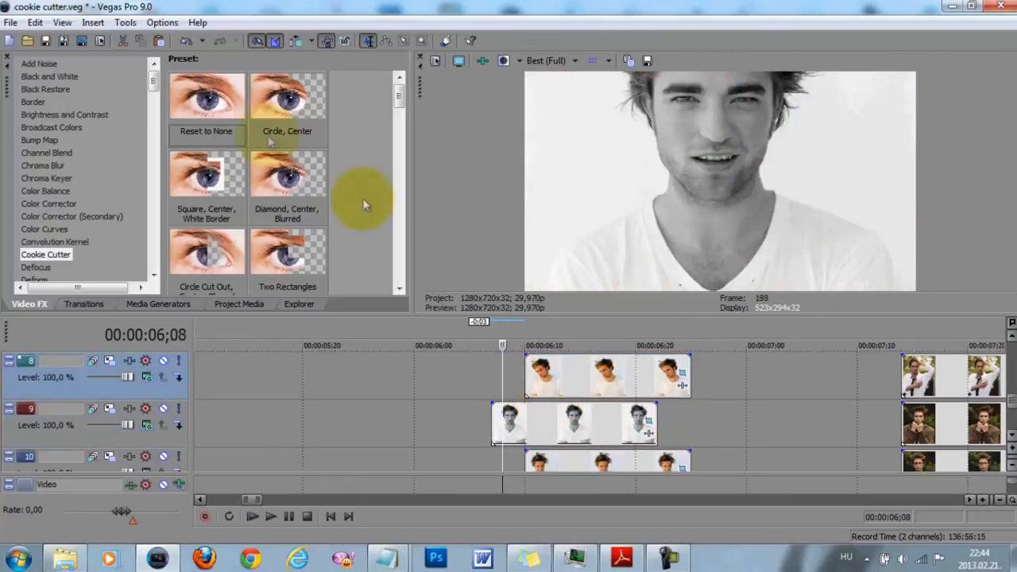
drag(294, 149, 531, 426)
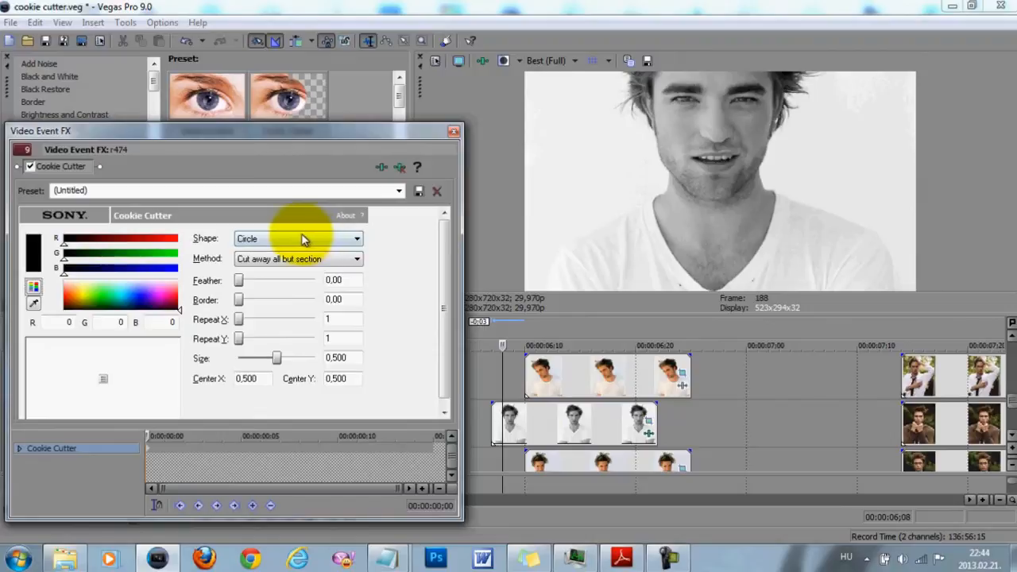
Step: Set the r474 event's Cookie Cutter to Square with Repeat Y 10 and size 0,165, checking the size against the Notepad calculation
click(357, 238)
click(256, 302)
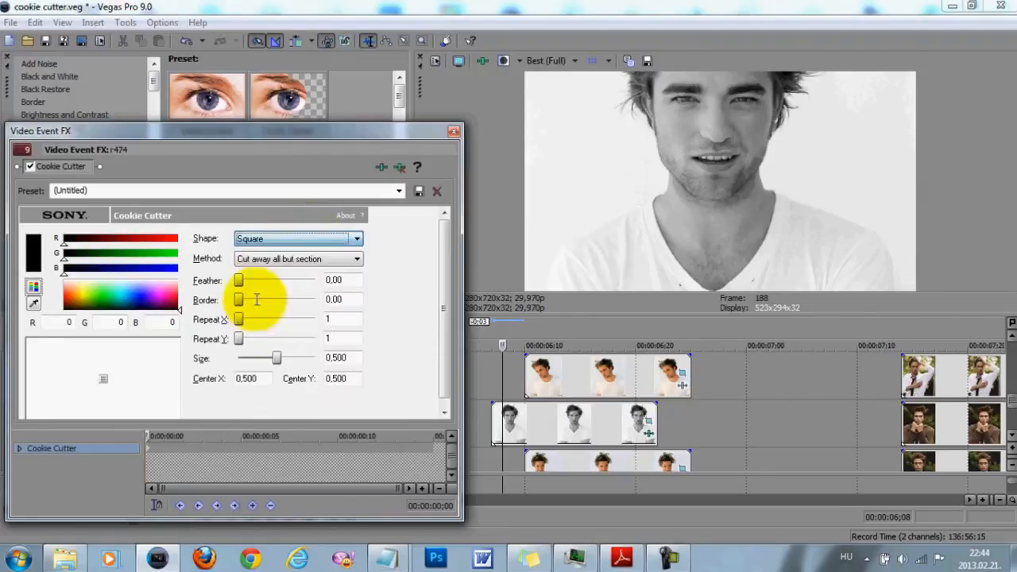
drag(238, 338, 432, 345)
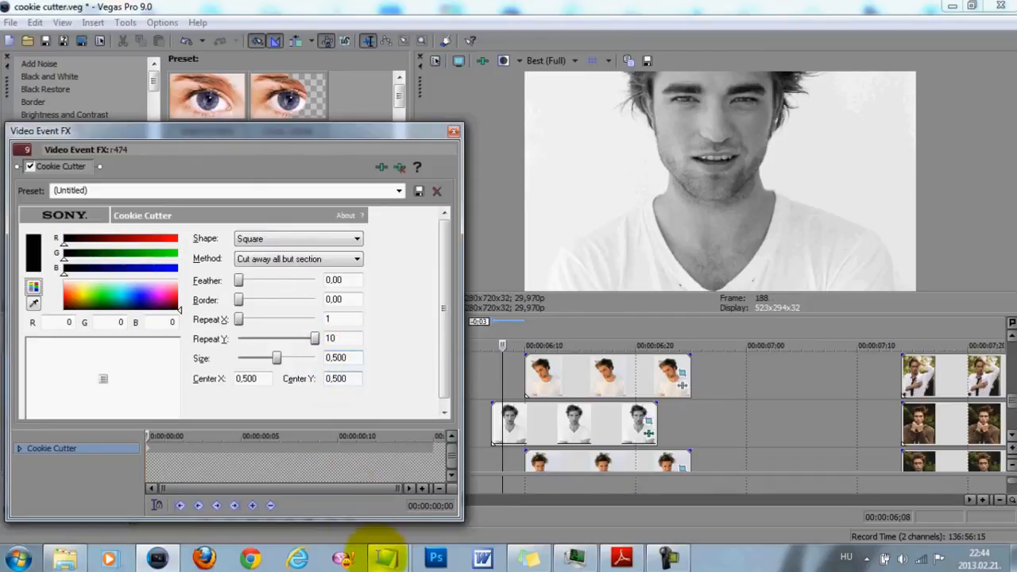
mouse_move(386, 559)
click(432, 477)
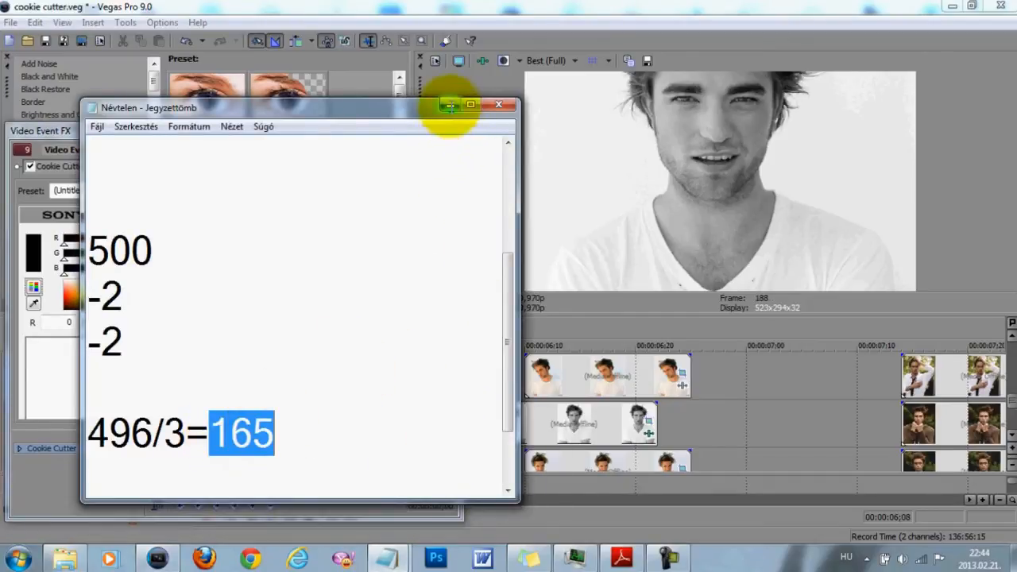
click(450, 105)
click(335, 359)
text(0,165)
key(Return)
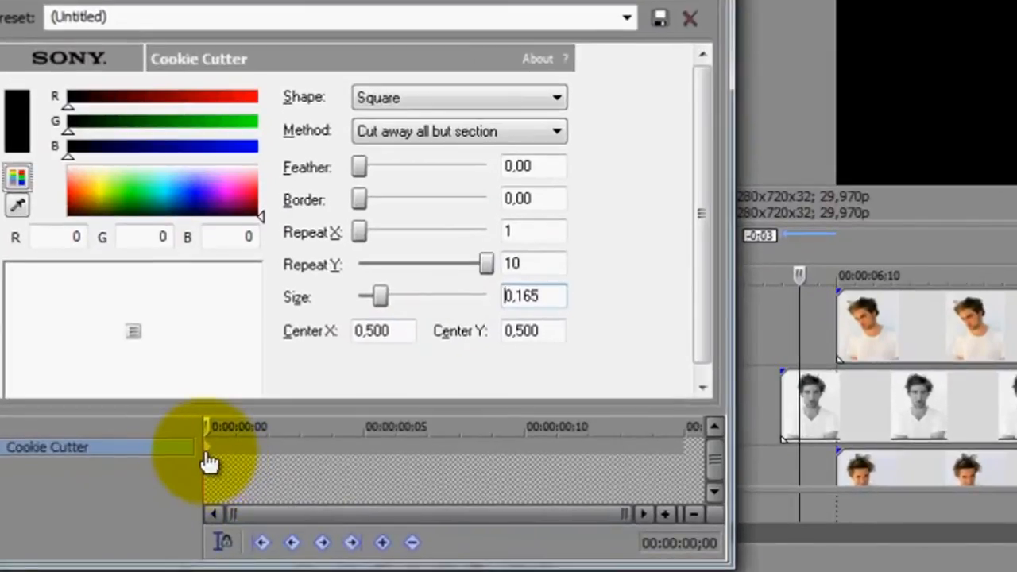
click(208, 460)
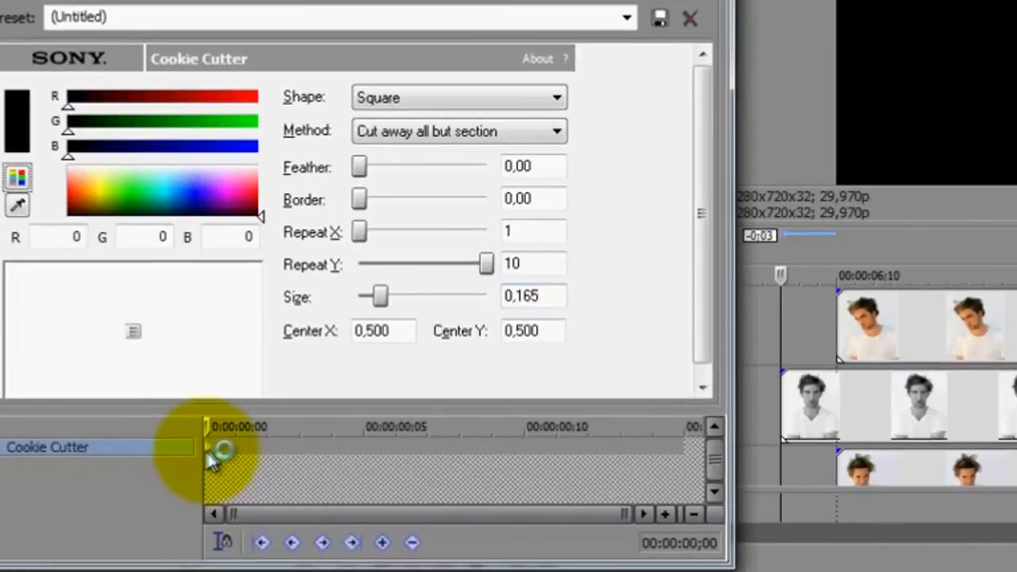
Step: Copy the Cookie Cutter keyframe at the start of the r474 event's effect and close its effect window
right_click(207, 446)
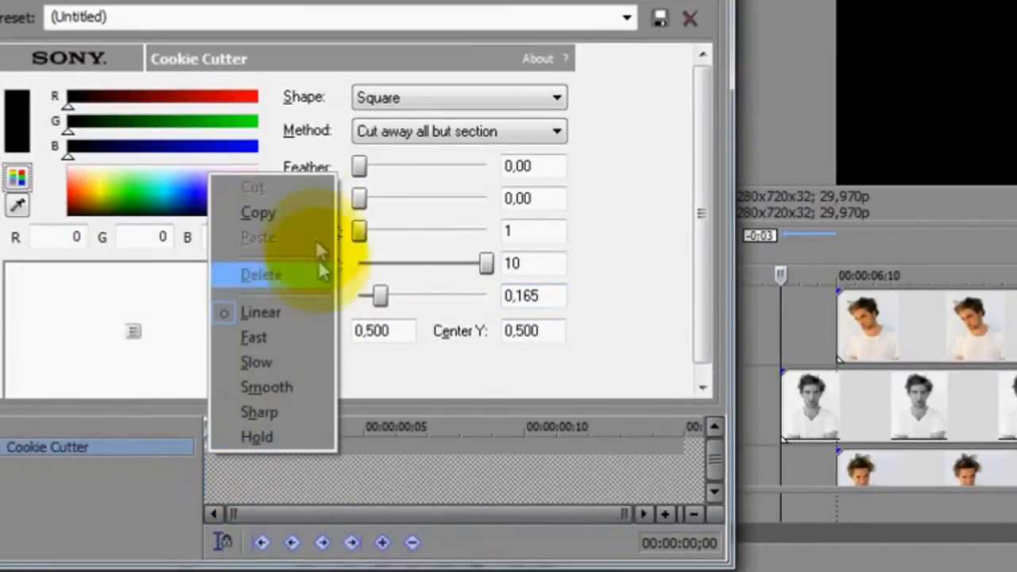
click(296, 208)
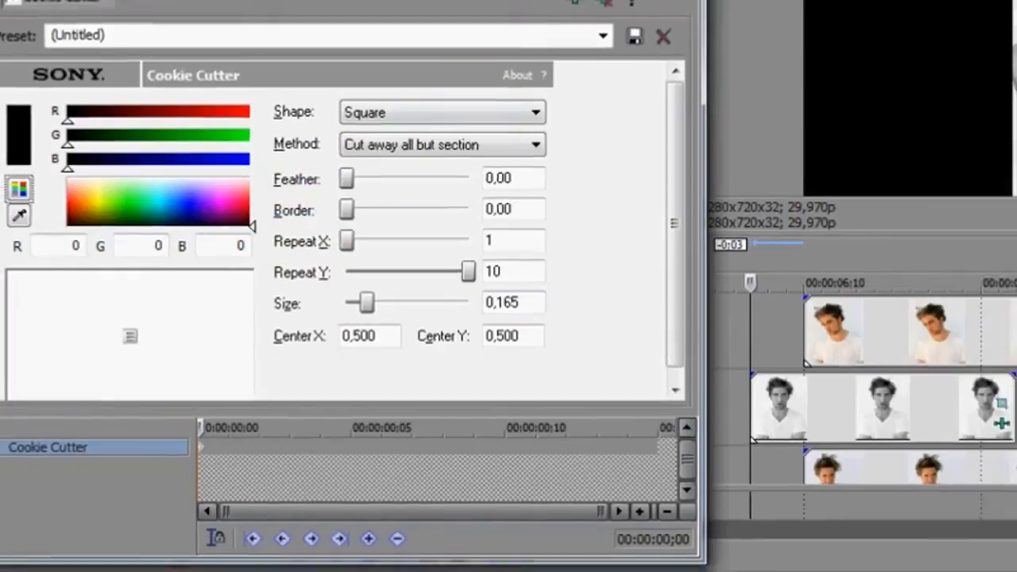
click(503, 94)
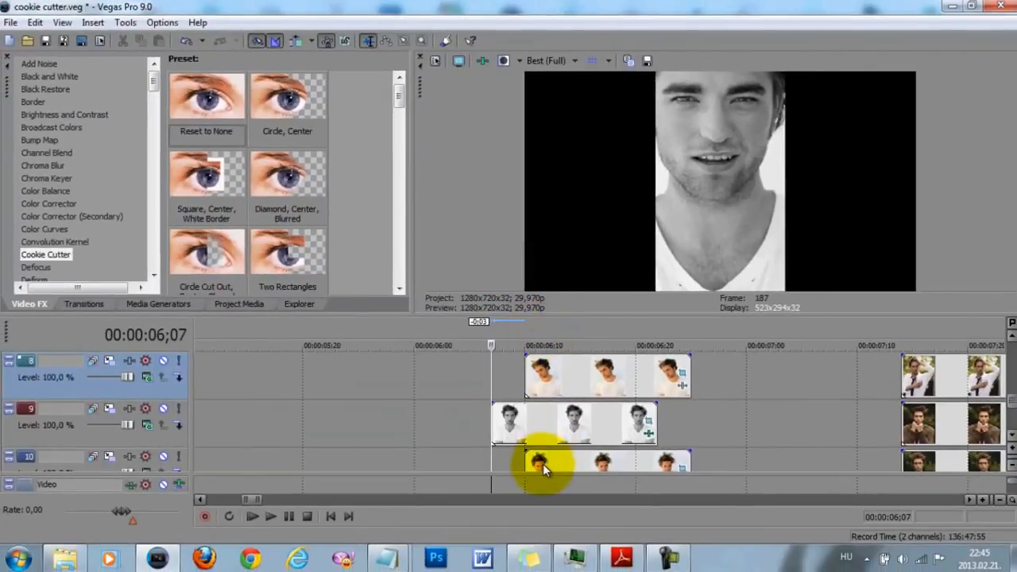
Step: Shift the r2747 event on track 10 to start at 00:00:06;07, apply the Reset to None Cookie Cutter preset and paste the copied keyframe
drag(564, 462, 511, 461)
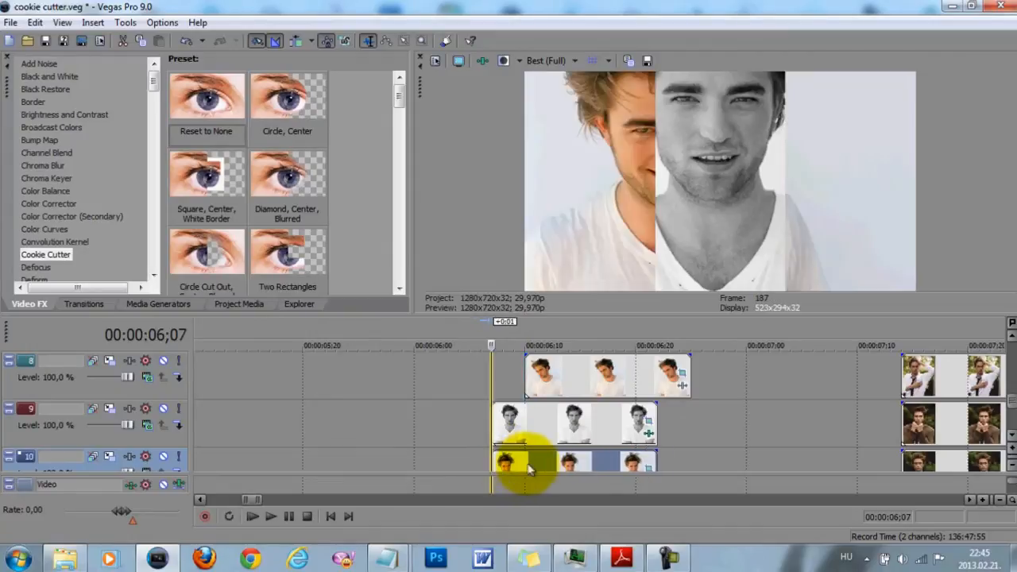
drag(208, 104, 513, 463)
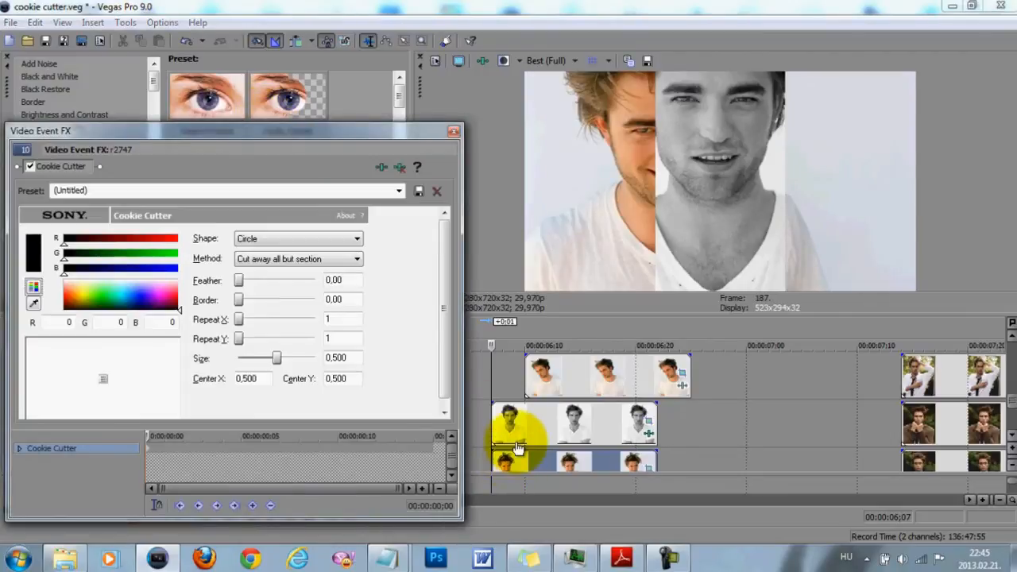
right_click(149, 449)
click(179, 322)
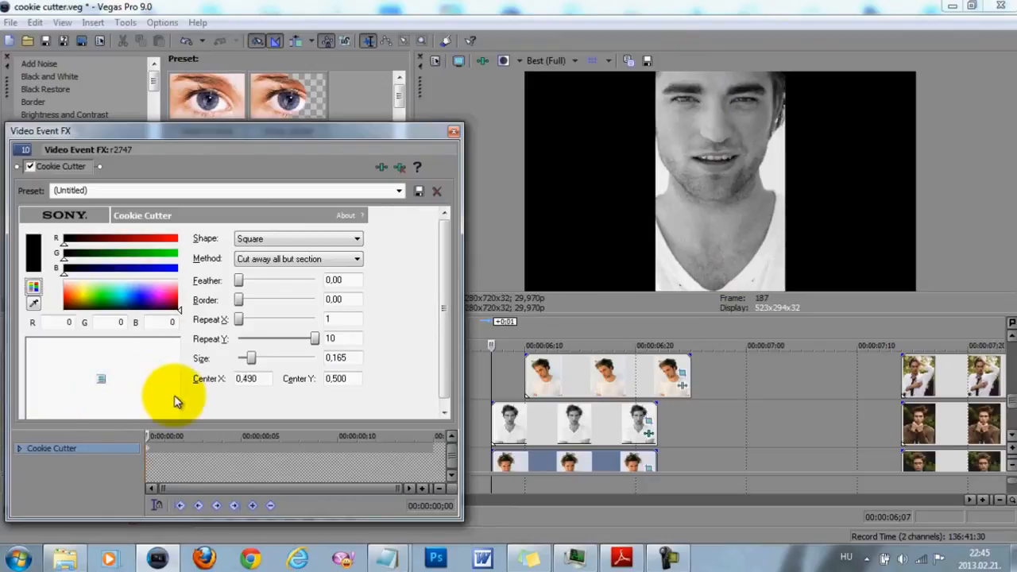
Step: Move the r2747 event's Cookie Cutter center along X to 0,160, keeping Center Y at 0,500, and close the effect window
key(Left)
key(Left)
key(Left)
key(Left)
key(Left)
key(Left)
key(Left)
key(Left)
key(Left)
key(Left)
key(Left)
key(Left)
key(Left)
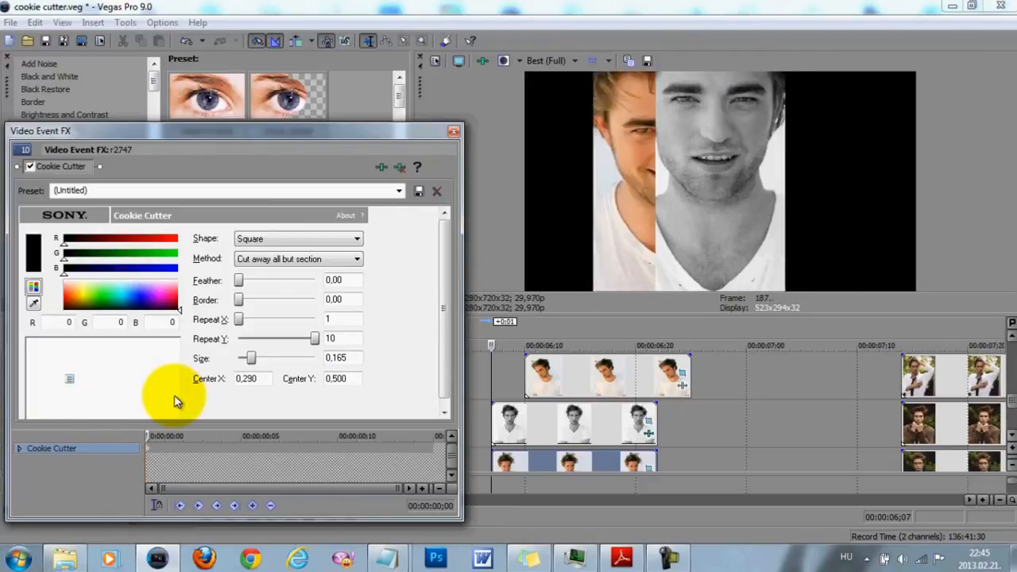
key(Left)
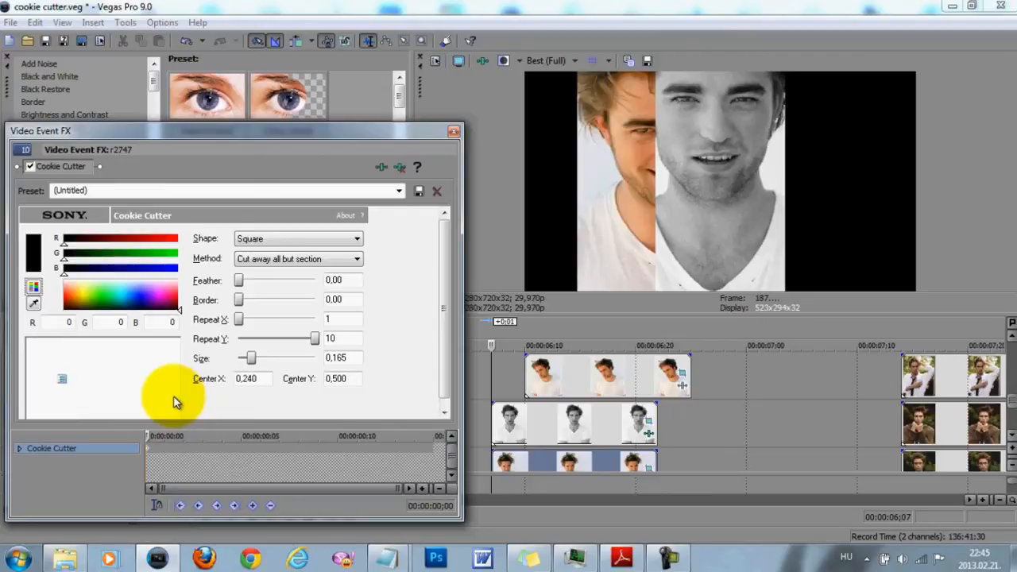
key(Left)
key(Left)
key(Left)
key(Left)
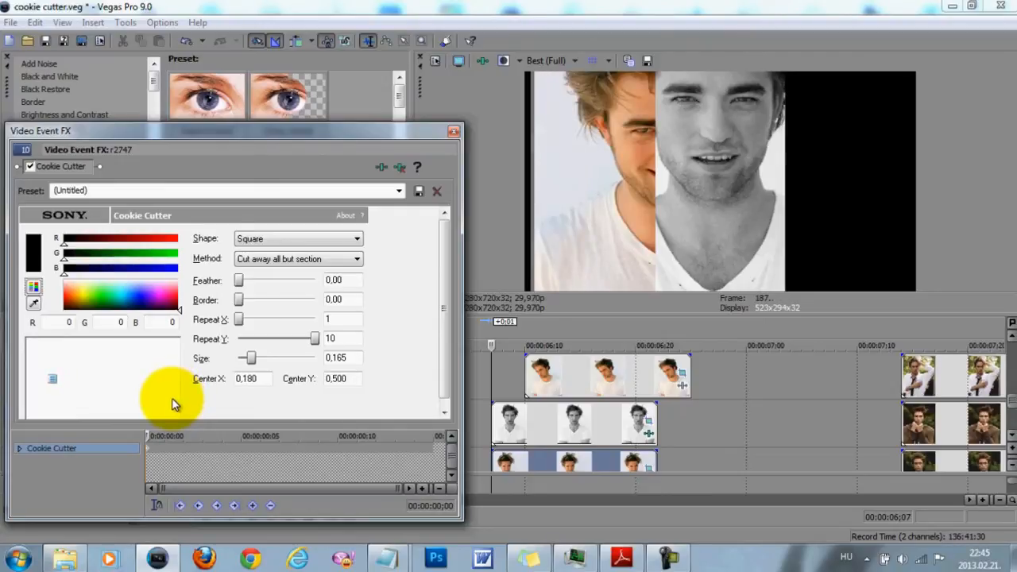
key(Left)
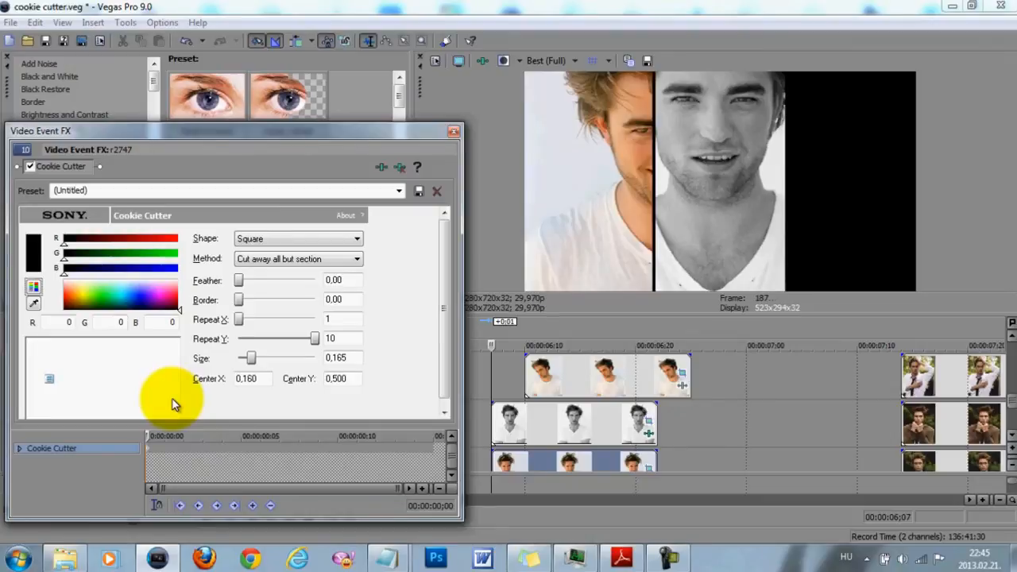
click(453, 133)
Step: Shift the r57474 event on track 8 to start at 00:00:06;07, apply the Diamond, Center, Blurred preset and paste the copied keyframe
click(554, 363)
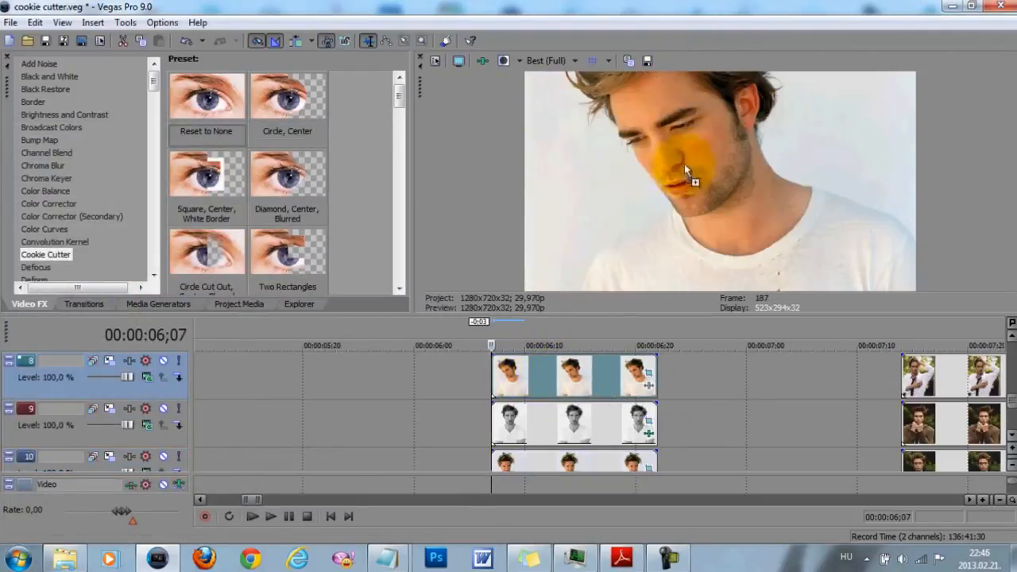
drag(287, 181, 573, 376)
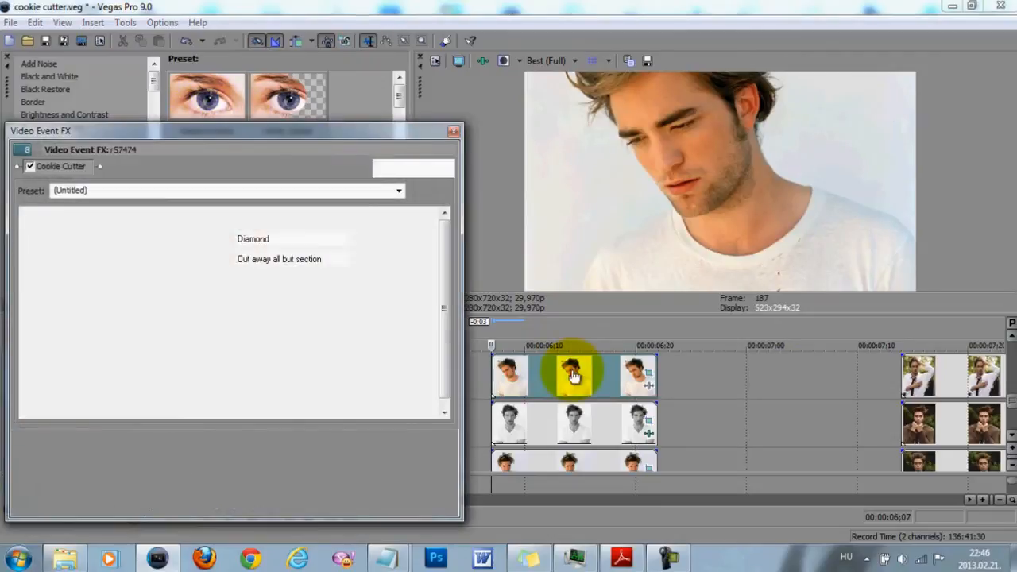
right_click(146, 448)
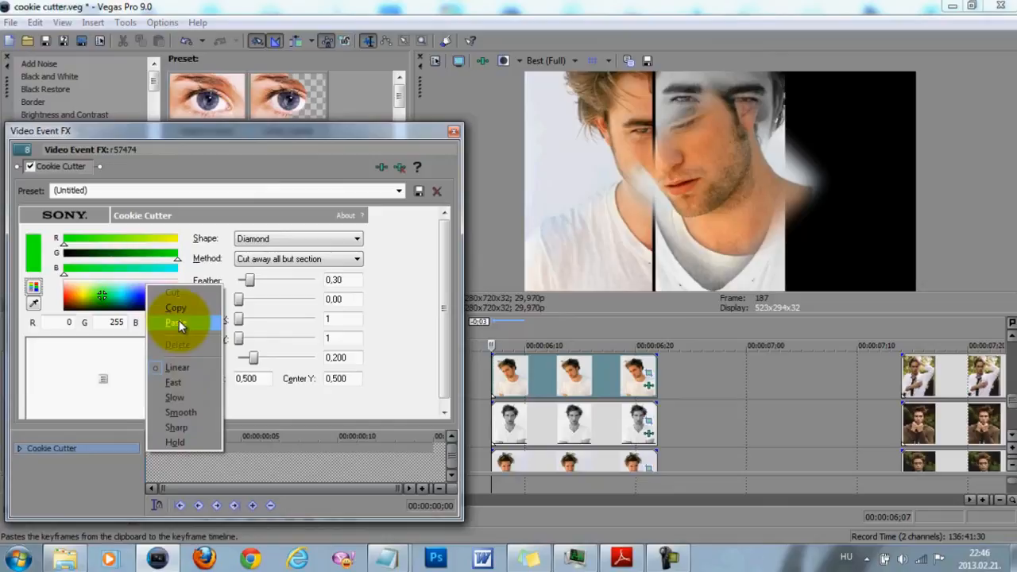
click(179, 320)
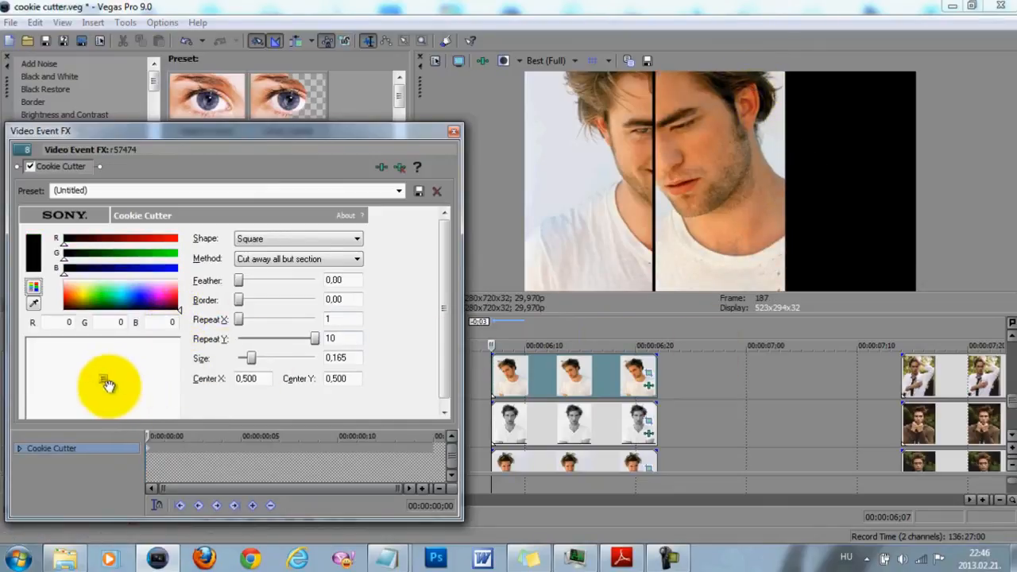
Step: Move the r57474 event's Cookie Cutter center along X to 0,840 with Center Y at 0,500, and close the effect window
drag(104, 381, 151, 412)
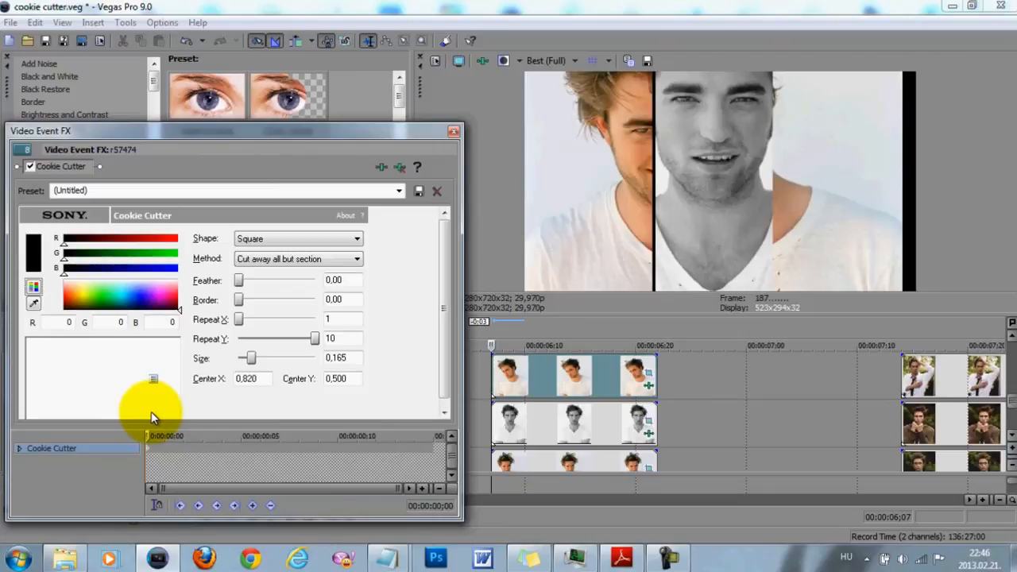
key(Right)
key(Right)
key(Right)
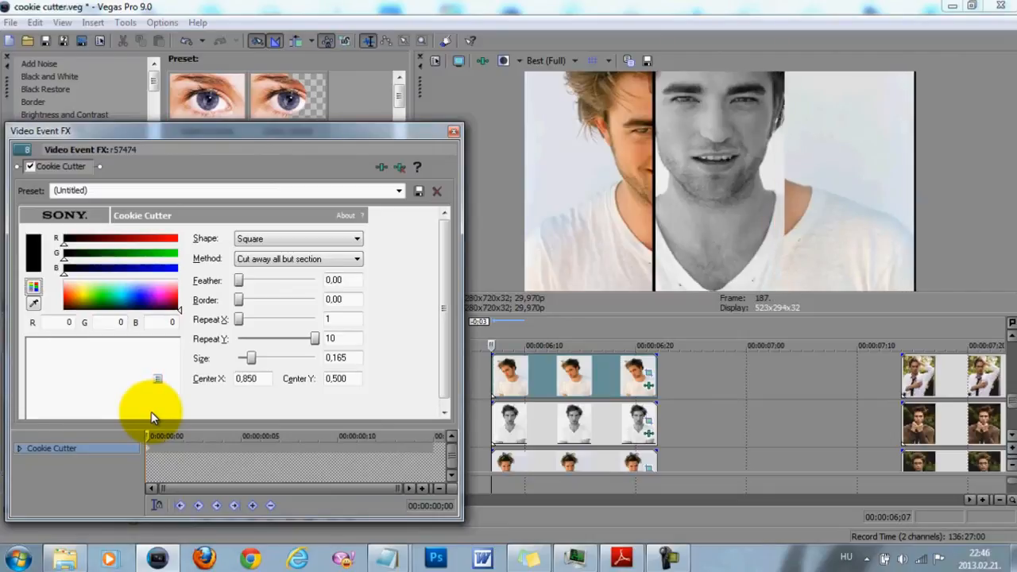
key(Left)
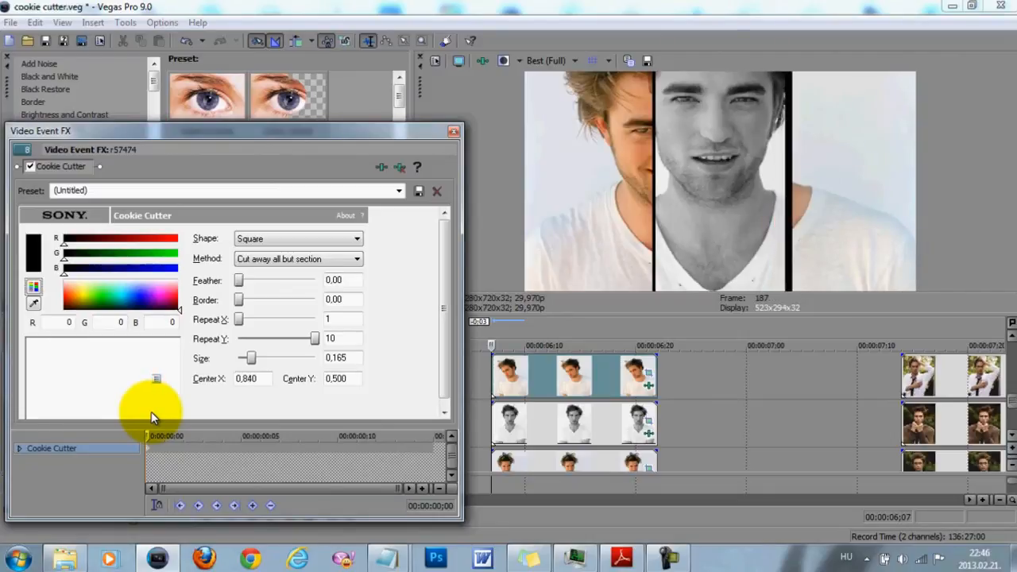
click(451, 128)
Step: Reframe the three column pictures with Event Pan/Crop so each head and upper body fits inside its own column
click(649, 419)
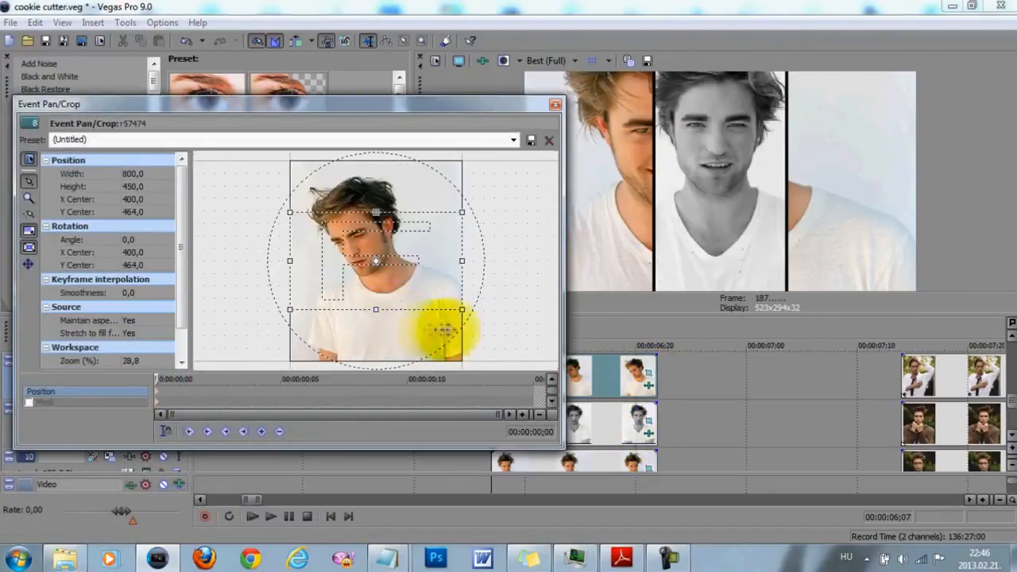
drag(443, 329, 262, 265)
click(649, 468)
drag(402, 212, 398, 165)
drag(380, 238, 467, 238)
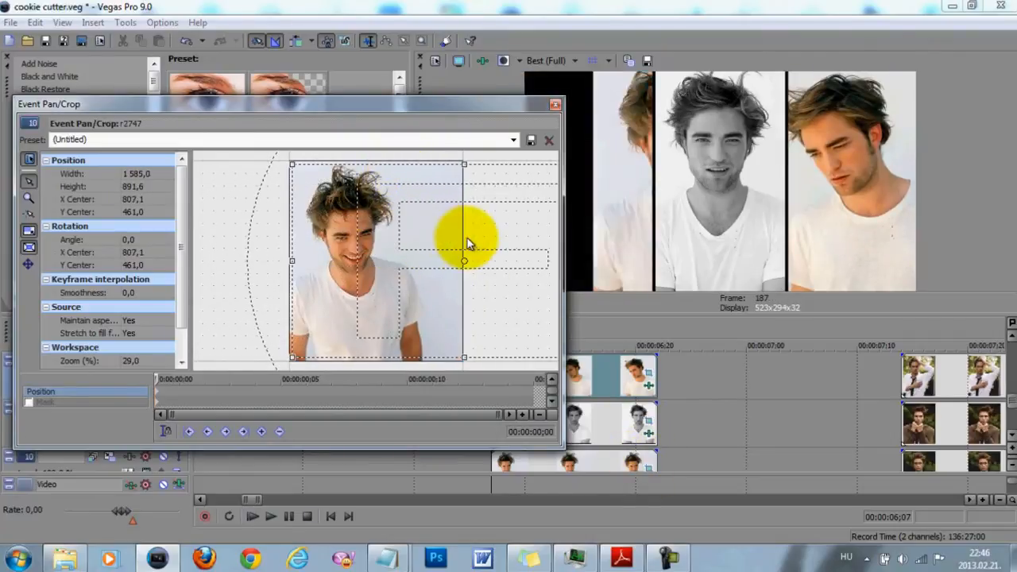
click(555, 106)
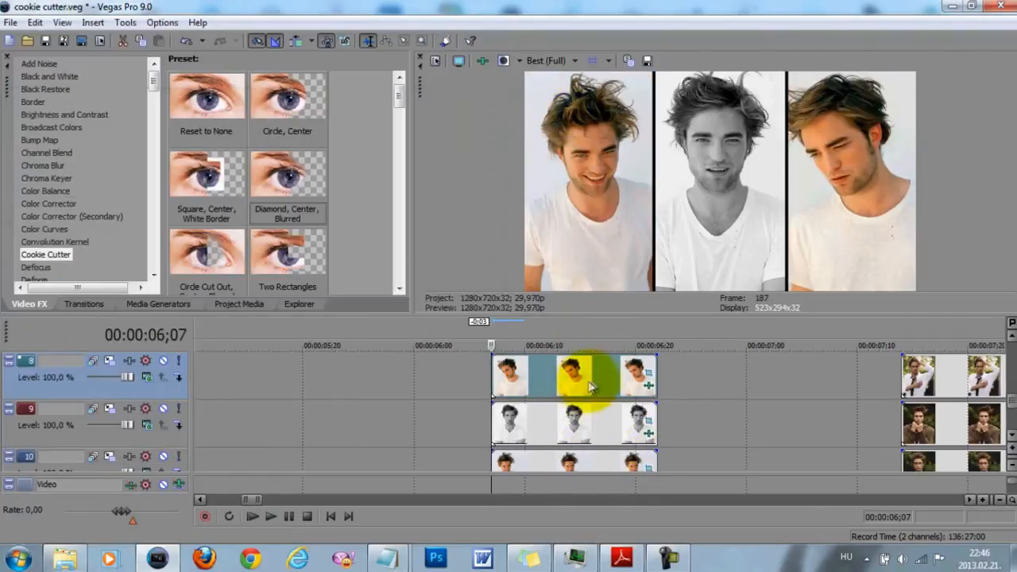
Step: Examine the saved three-column, triangular and half-frame presets in the Cookie Cutter preset list
click(556, 375)
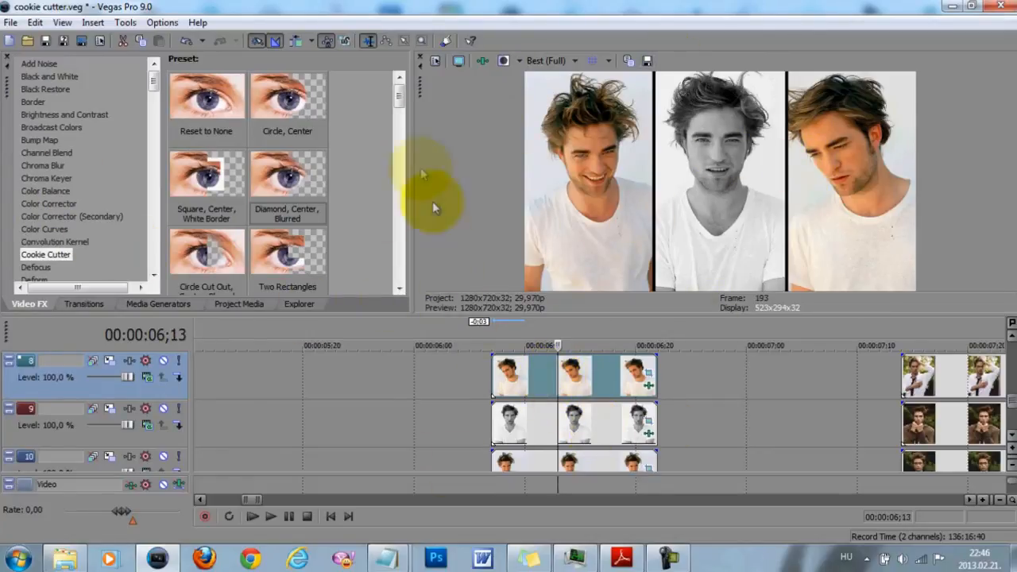
scroll(301, 168, down, 4)
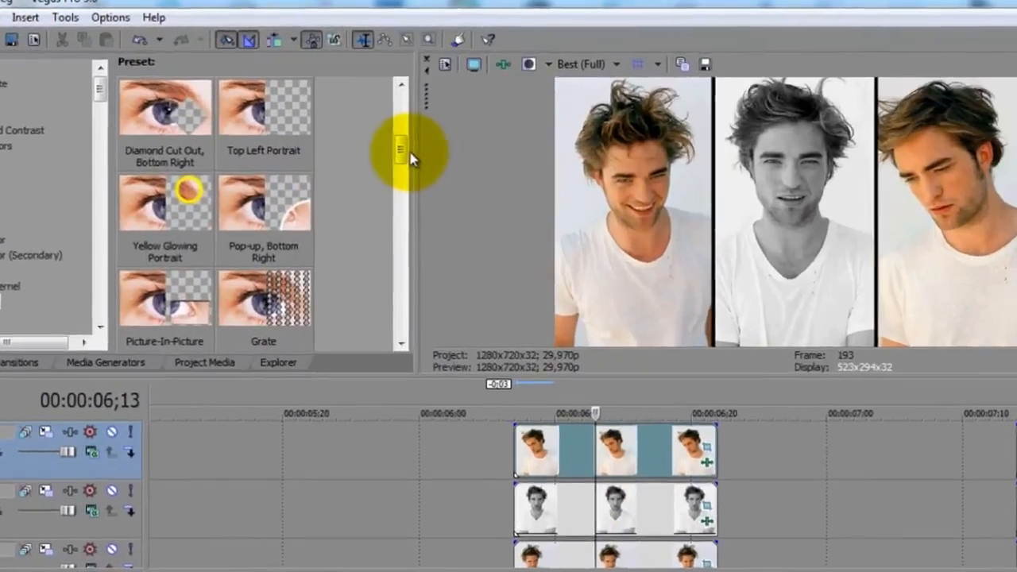
drag(412, 159, 406, 176)
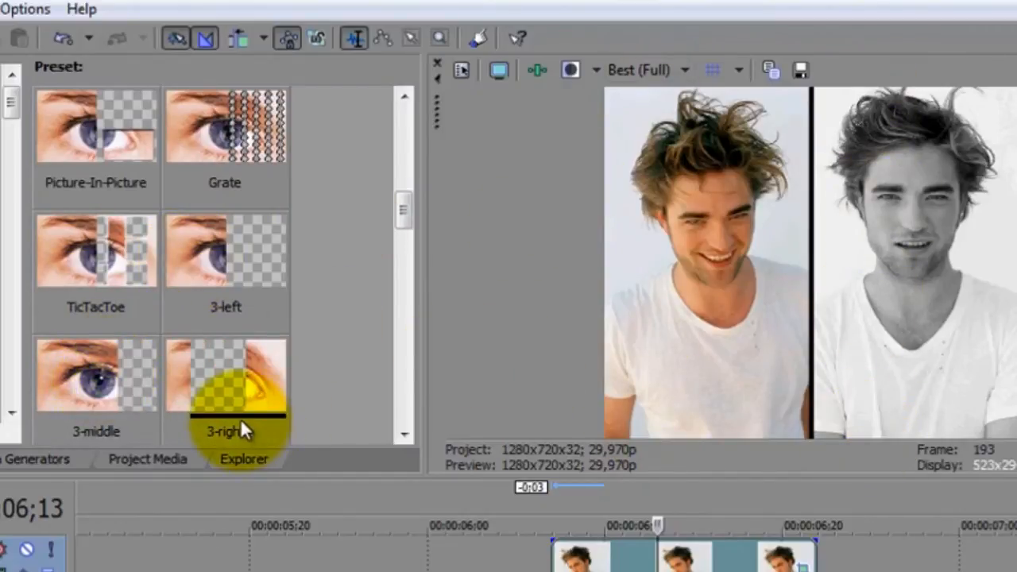
drag(407, 202, 406, 217)
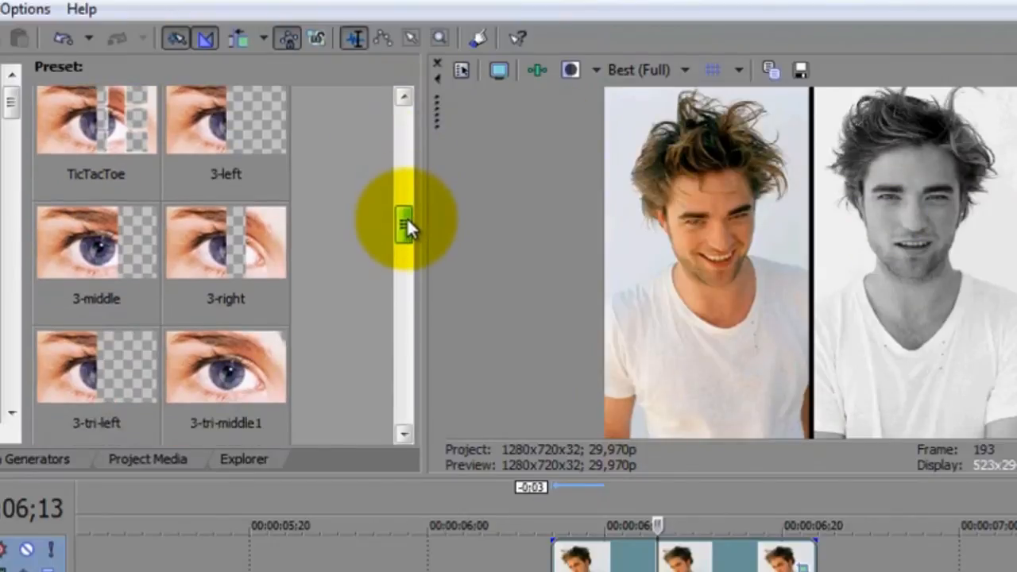
scroll(405, 226, down, 2)
scroll(405, 226, down, 1)
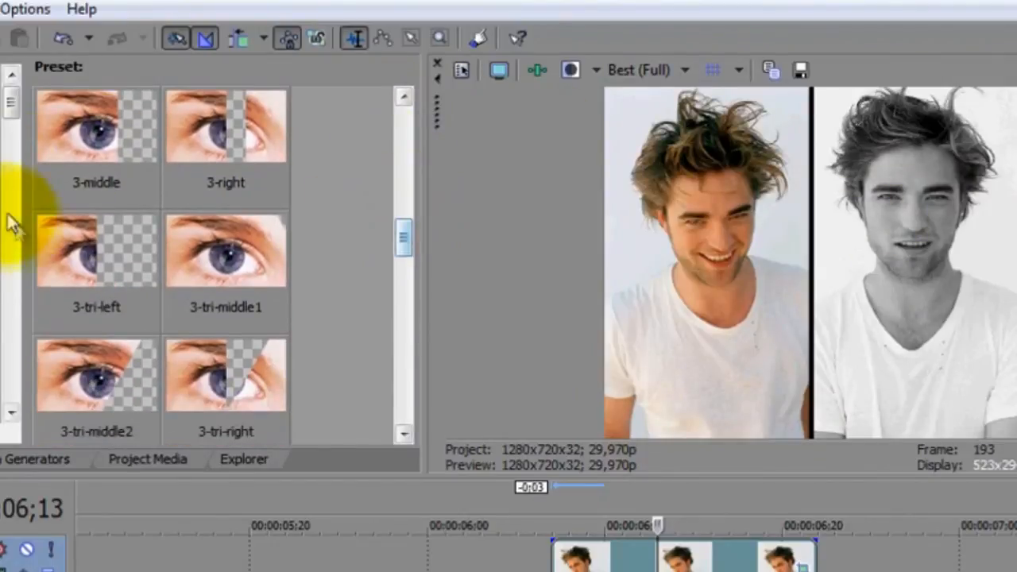
drag(402, 237, 404, 267)
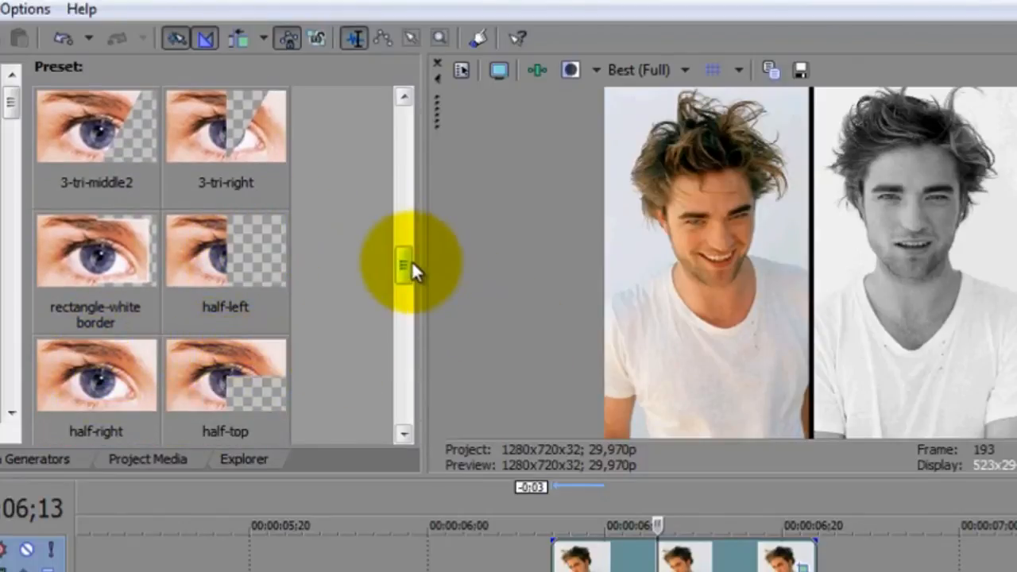
drag(412, 264, 374, 280)
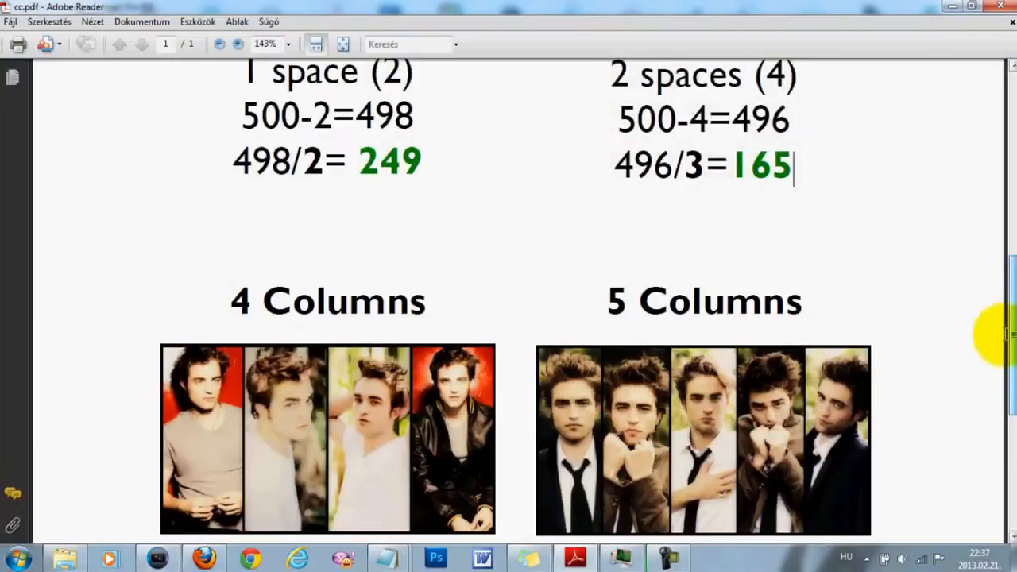
Step: In Adobe Reader, review the four- and five-column size calculations in cc.pdf, highlighting the 8 and 492, and close the document
scroll(1003, 336, down, 3)
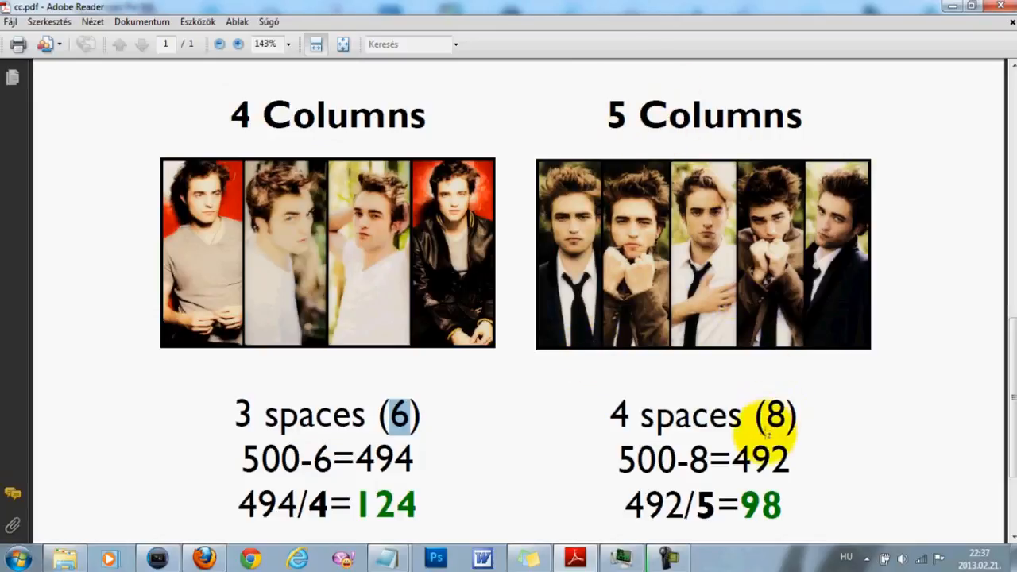
double_click(787, 418)
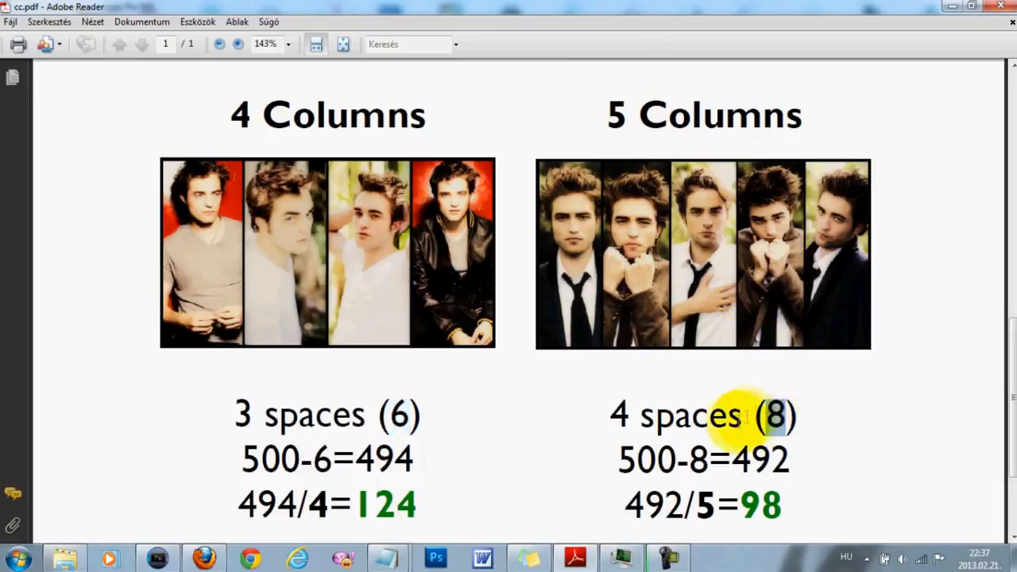
drag(731, 459, 789, 465)
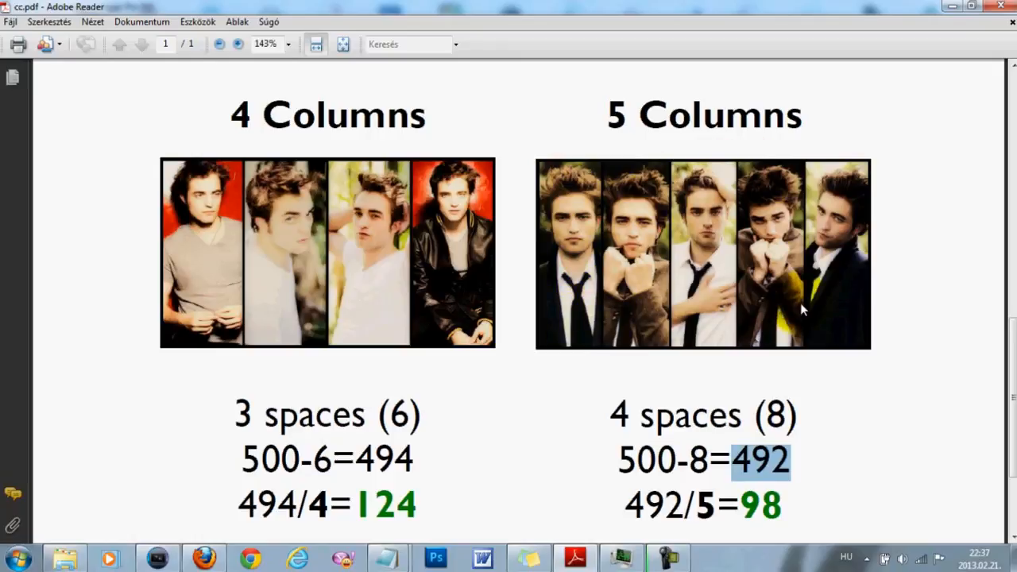
drag(1009, 318, 1012, 193)
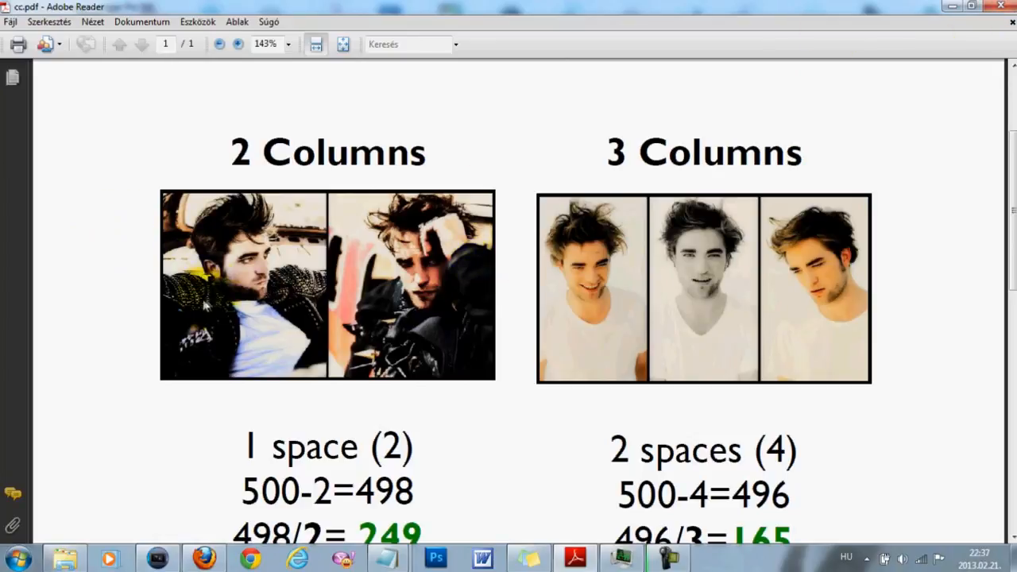
click(1000, 6)
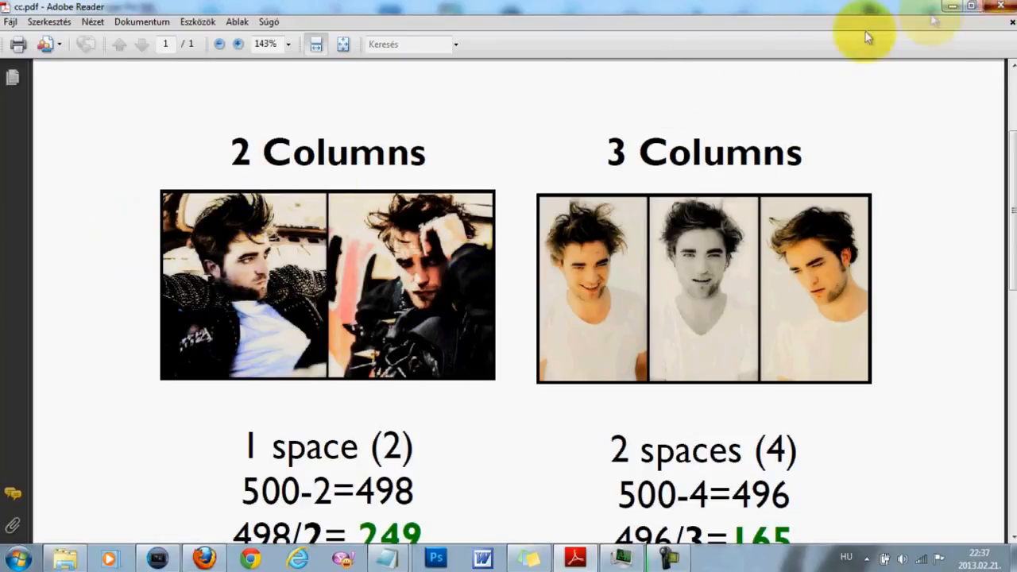
Step: Switch to Vegas Pro, add 00a2dsp1.jpg after the last event on track 9 and crop it to the project's aspect ratio
click(159, 559)
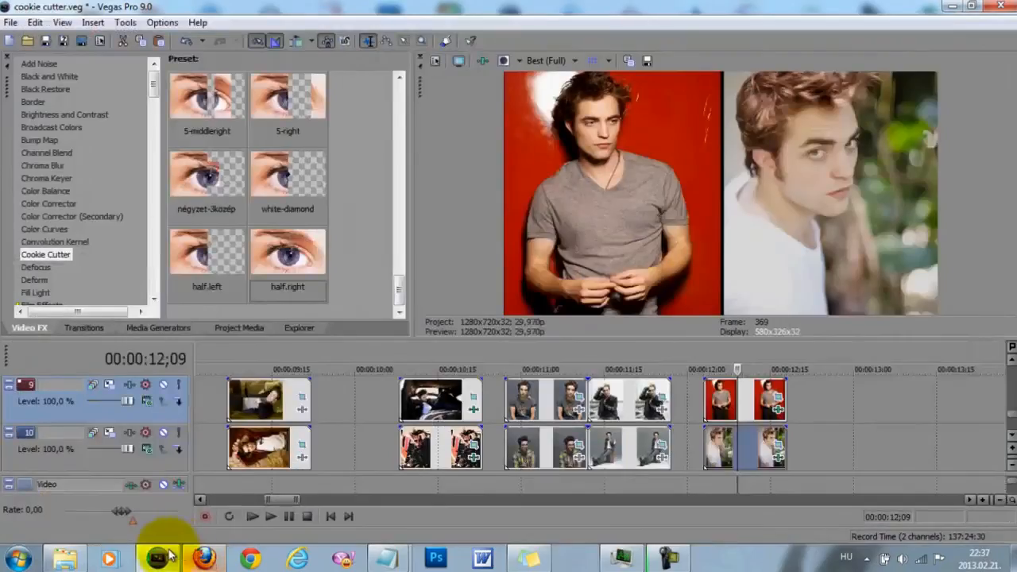
click(240, 328)
click(236, 108)
drag(163, 143, 871, 397)
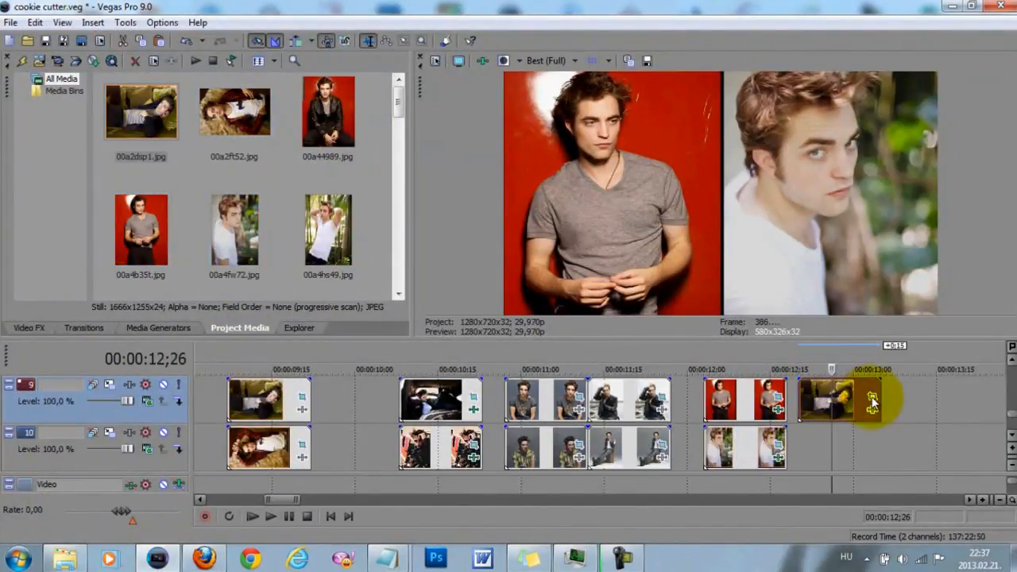
click(872, 396)
right_click(450, 238)
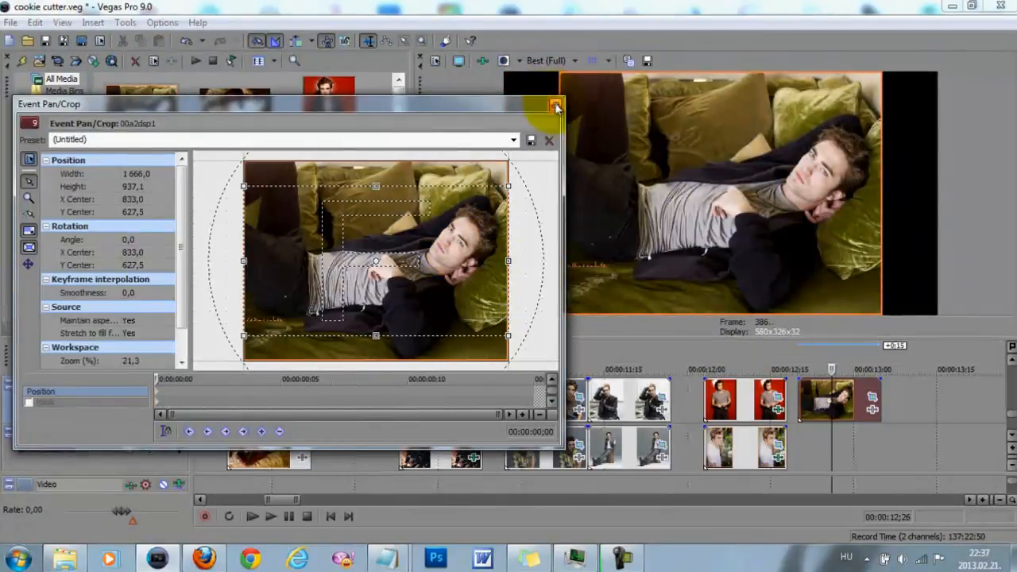
click(555, 104)
Step: Apply the Reset to None Cookie Cutter preset to the 00a2dsp1 event
click(29, 327)
drag(314, 242, 326, 230)
drag(400, 292, 404, 79)
drag(227, 84, 782, 378)
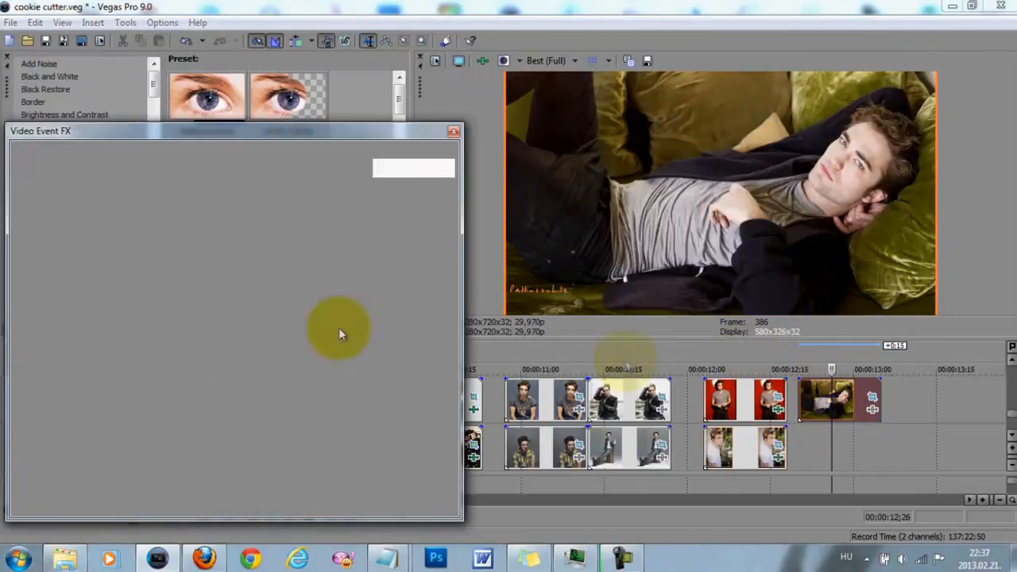
Step: Set the 00a2dsp1 event's Cookie Cutter to Square with Repeat X 10 and size 0,490, and close the effect window
click(256, 238)
click(256, 302)
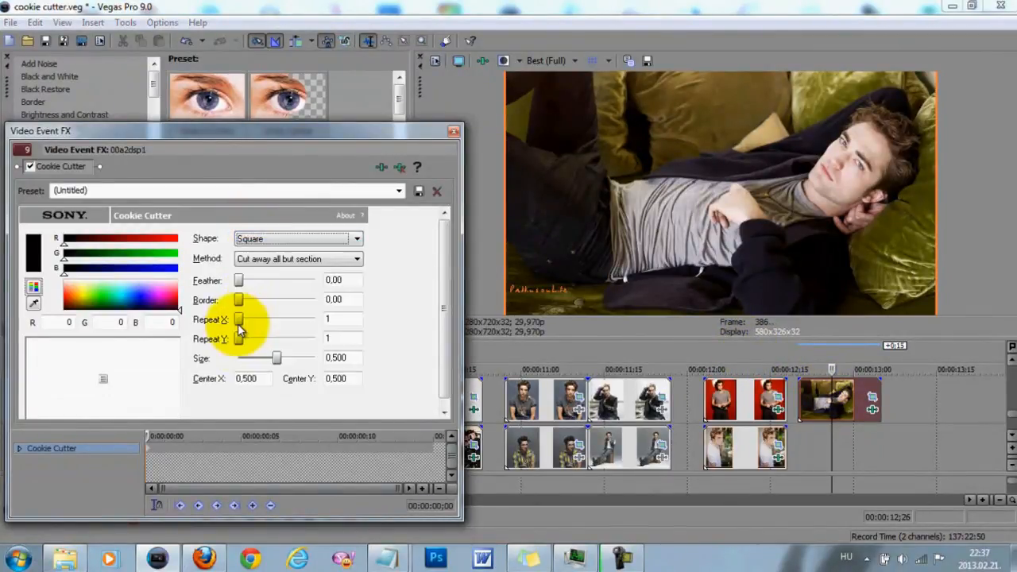
click(304, 318)
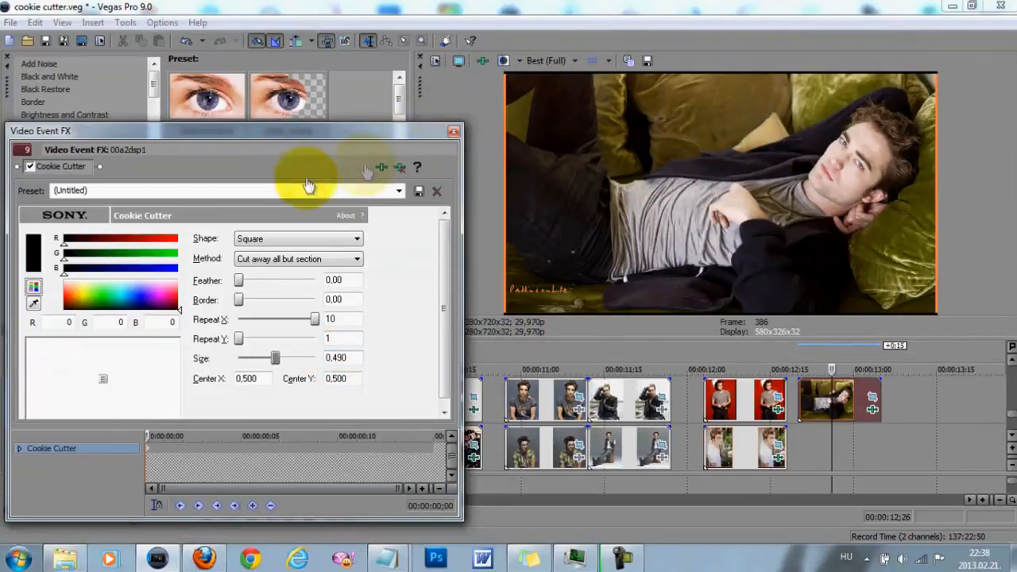
click(453, 132)
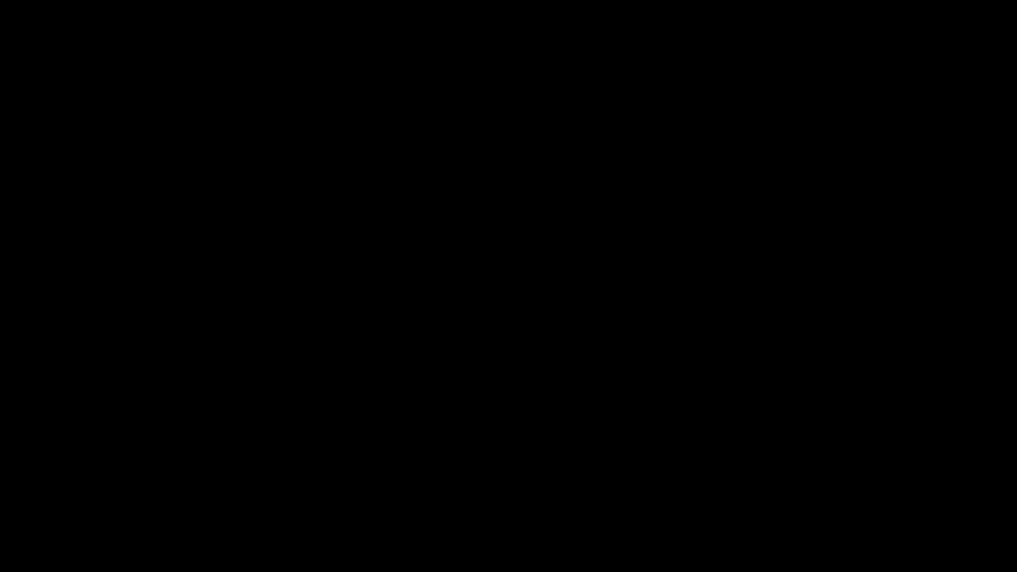